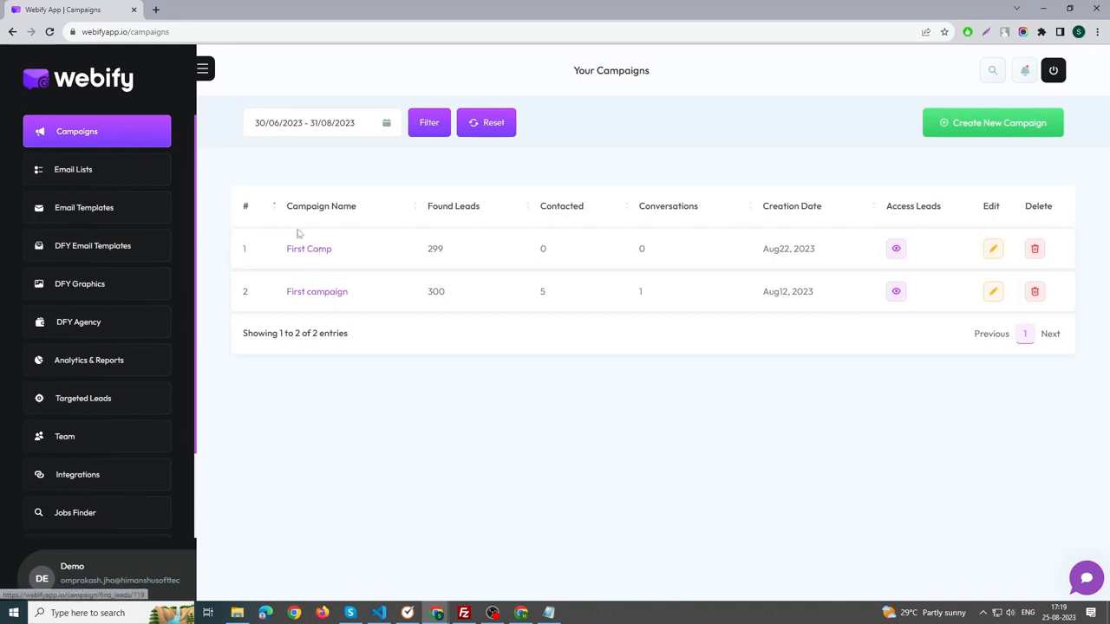
# Review the Gmail, Outlook, Autoresponders, CRM and Zapier integrations, and copy the Zapier API key.
pyautogui.scroll(-1, 136, 416)
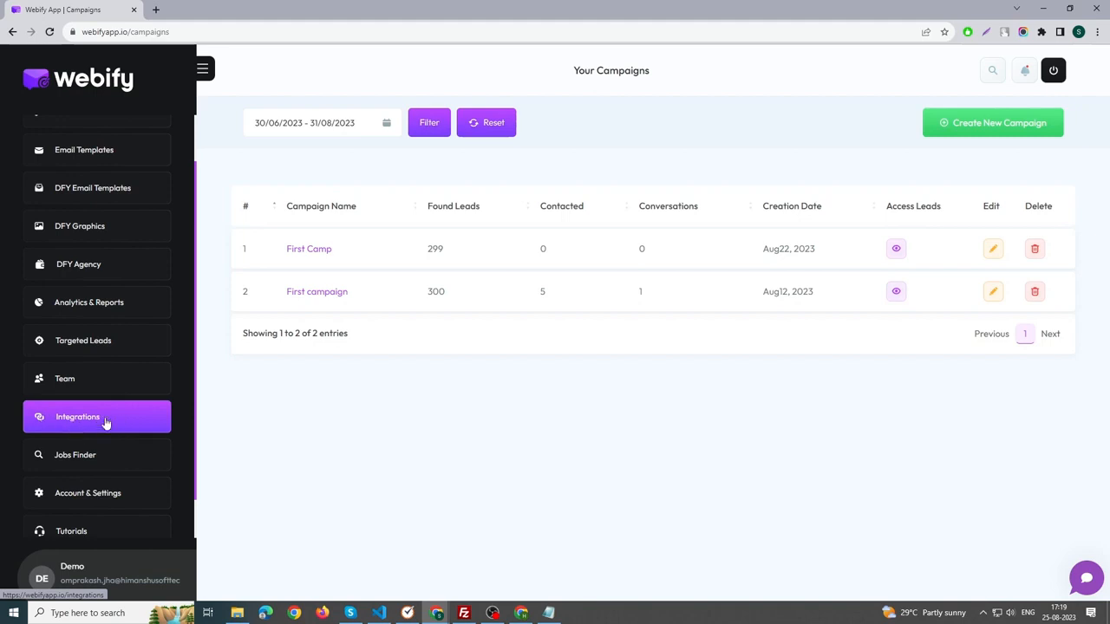
pyautogui.click(106, 423)
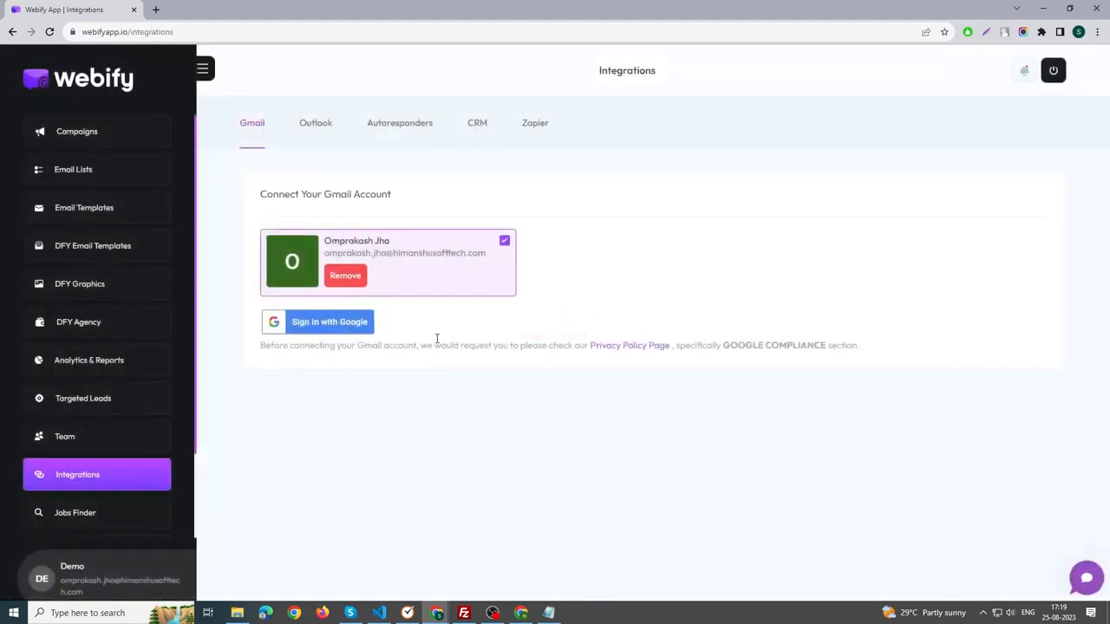
pyautogui.click(315, 130)
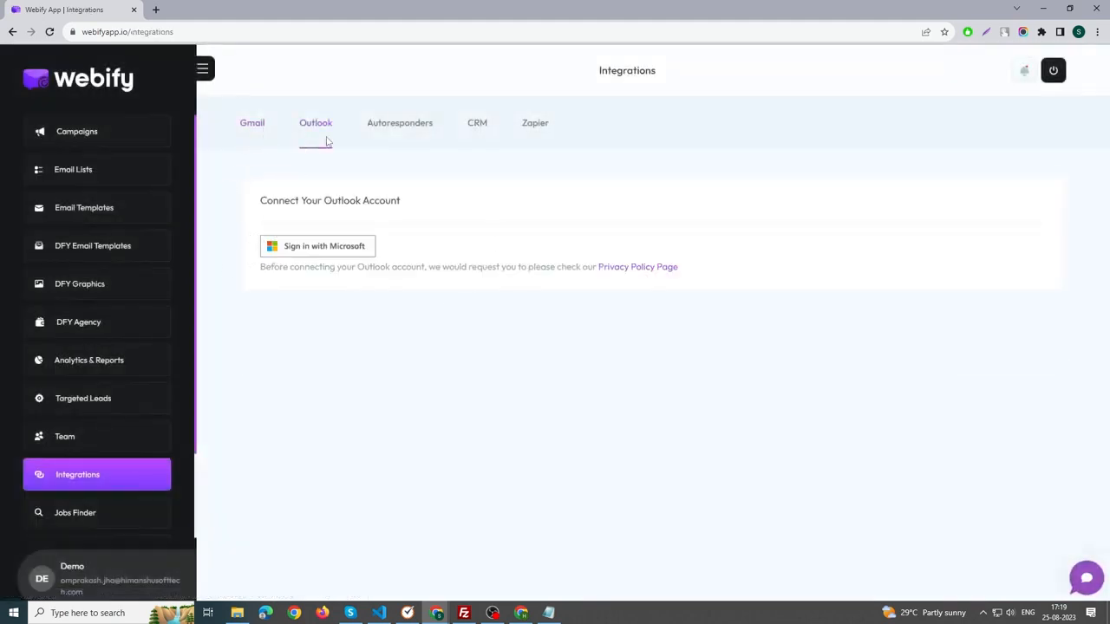
pyautogui.click(404, 127)
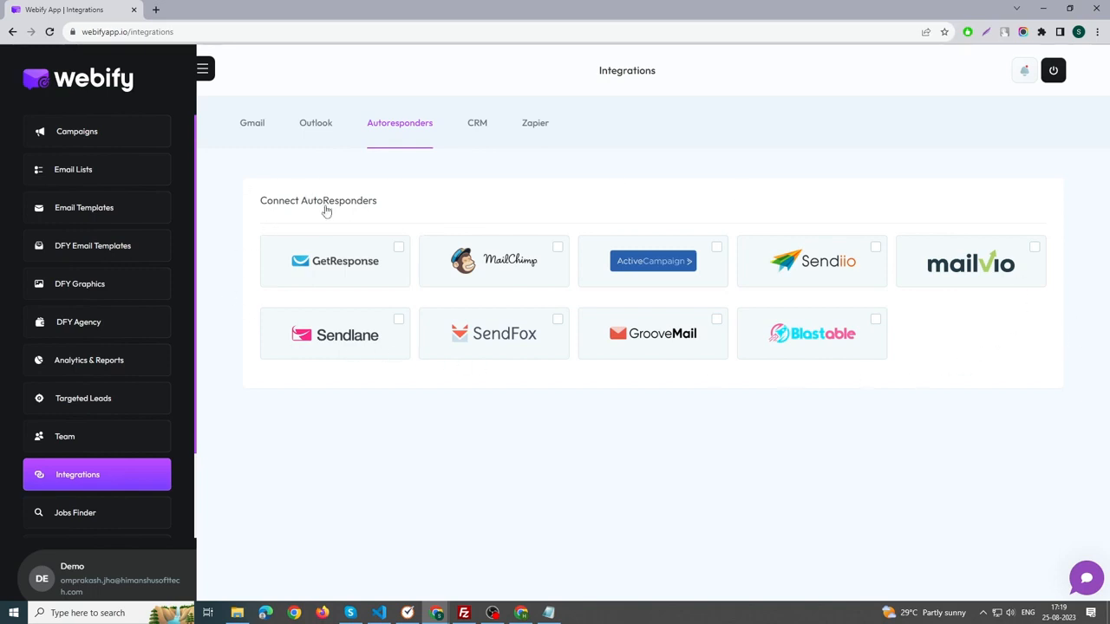
pyautogui.click(473, 131)
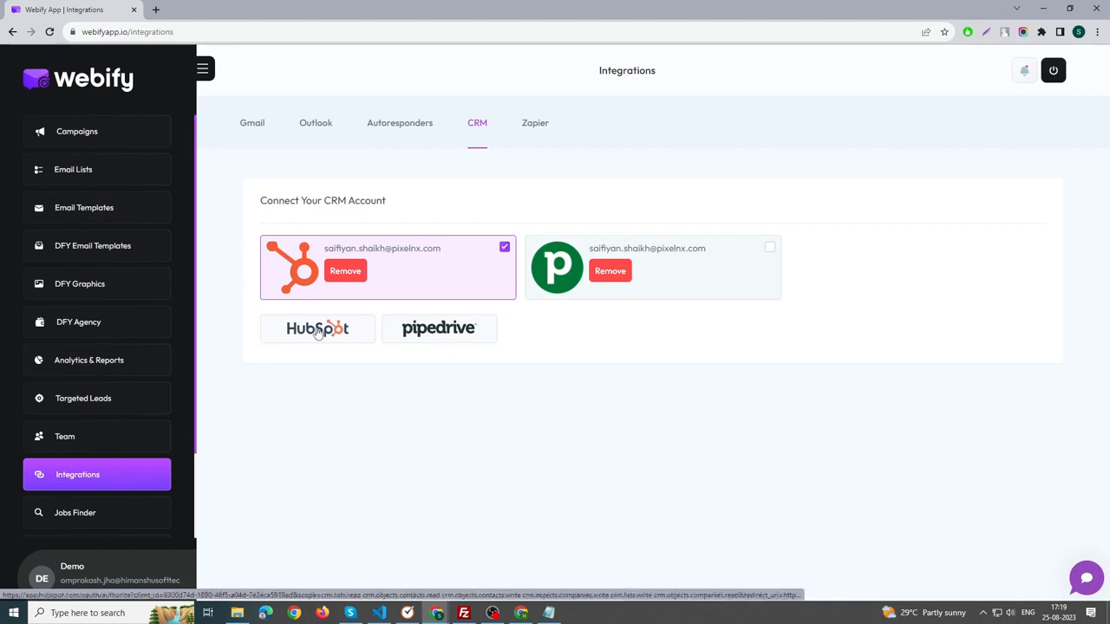
pyautogui.click(528, 132)
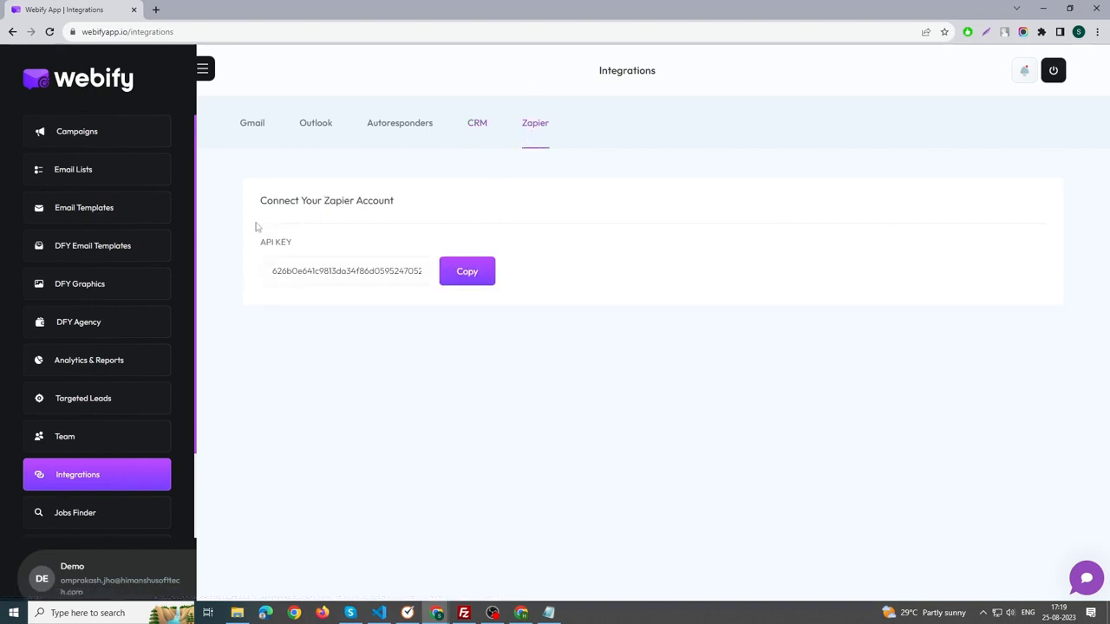
pyautogui.click(468, 273)
# Start a new campaign and name it Photographers.
pyautogui.click(93, 137)
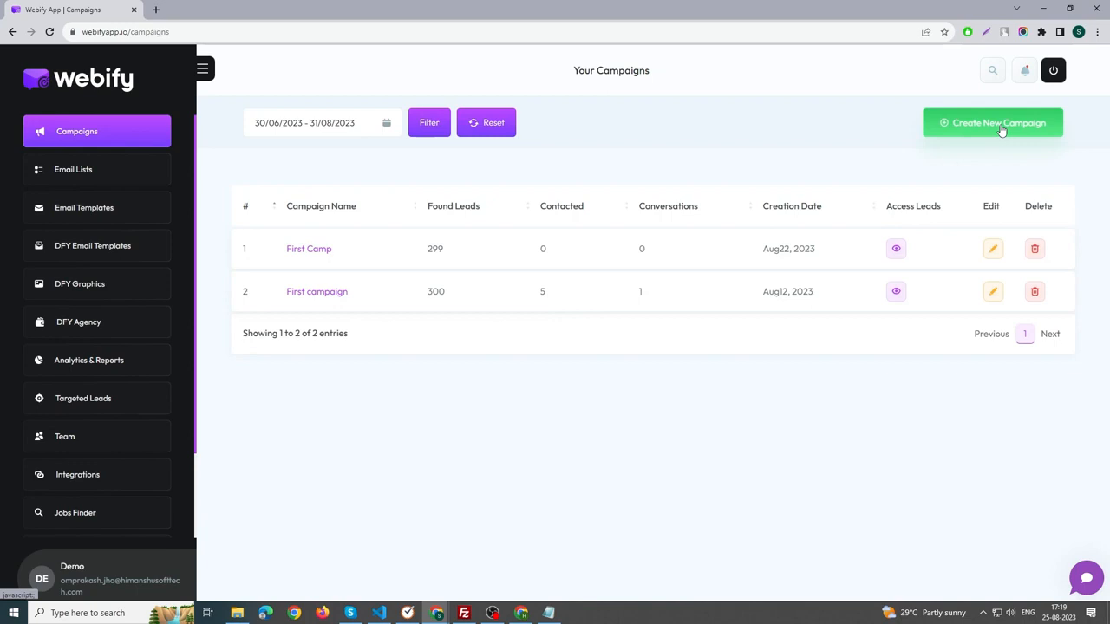
pyautogui.click(1000, 125)
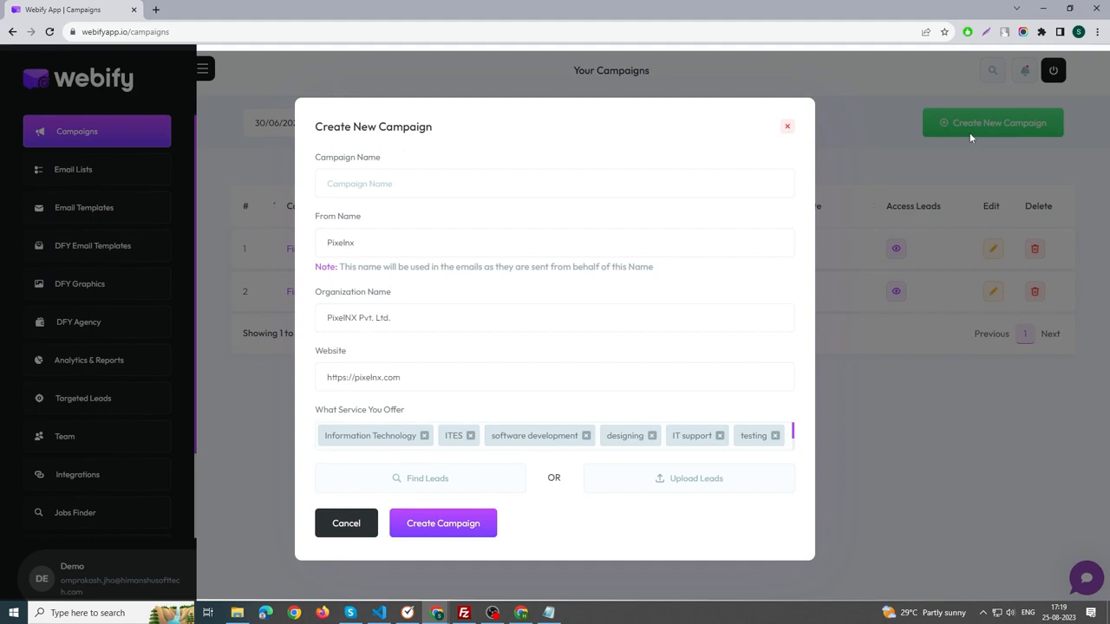
pyautogui.click(371, 185)
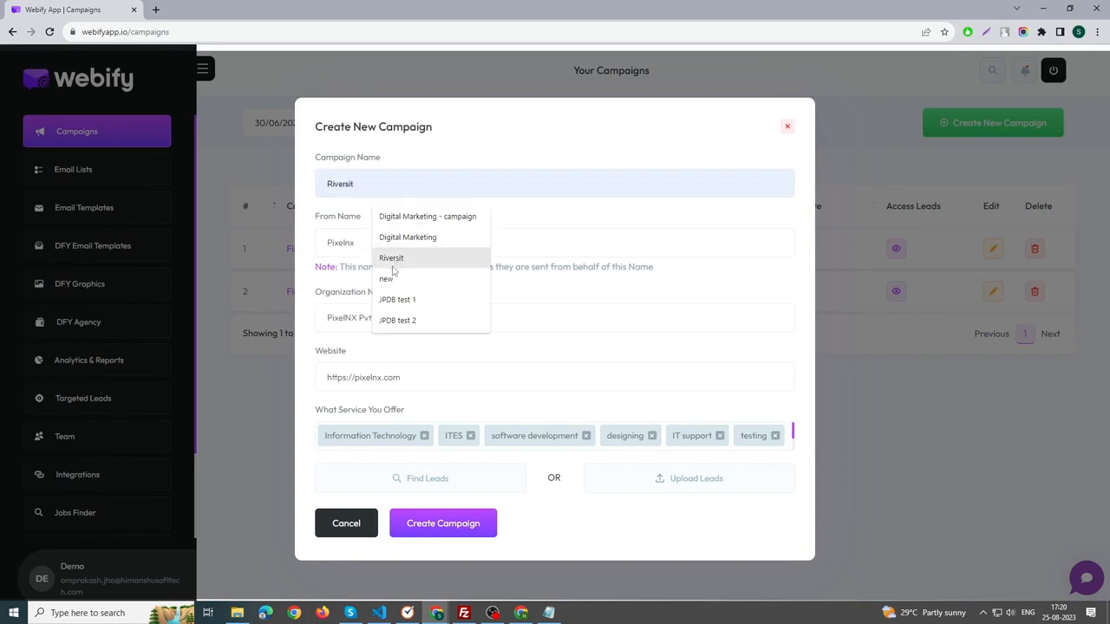
pyautogui.write('P')
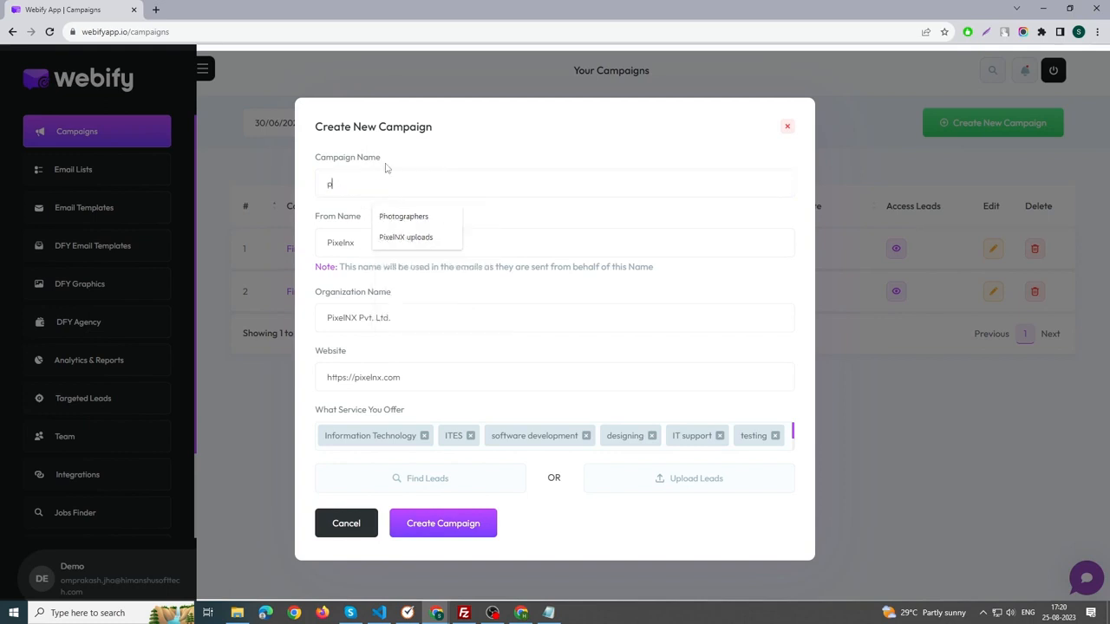
pyautogui.click(407, 216)
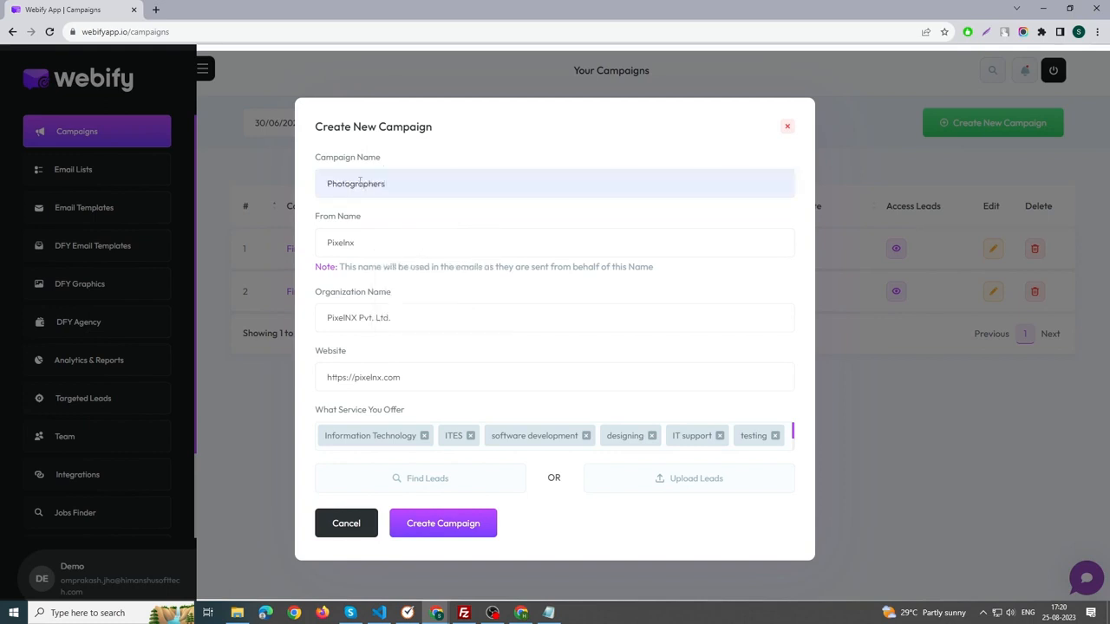
pyautogui.moveTo(392, 185); pyautogui.dragTo(321, 185)
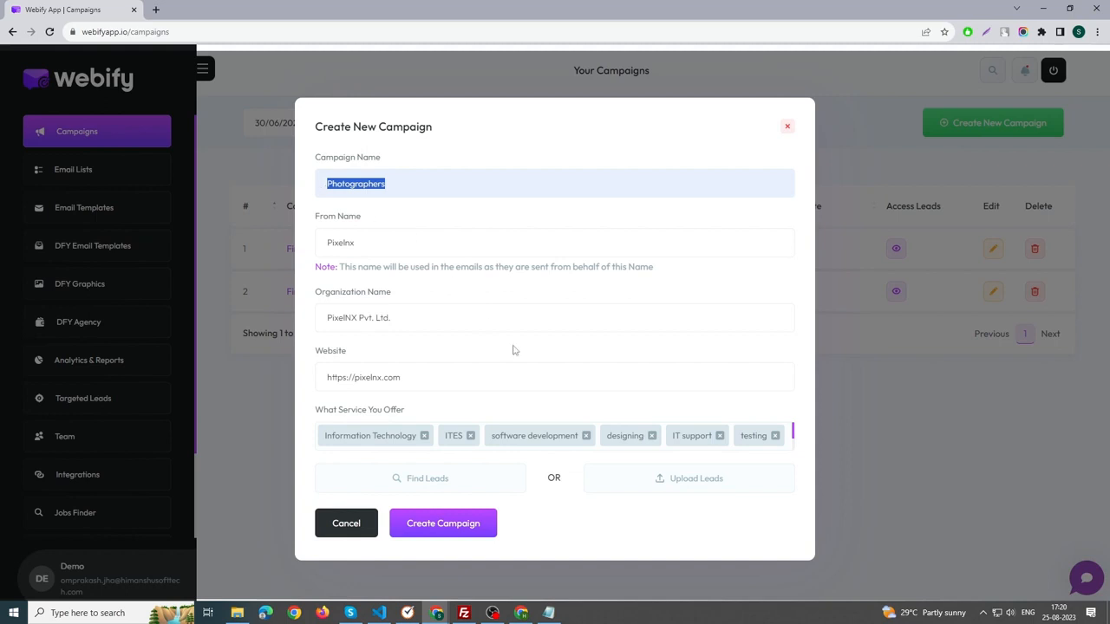
# Choose to find leads for the campaign and select Photographers as the sector.
pyautogui.click(411, 482)
pyautogui.scroll(-2, 429, 446)
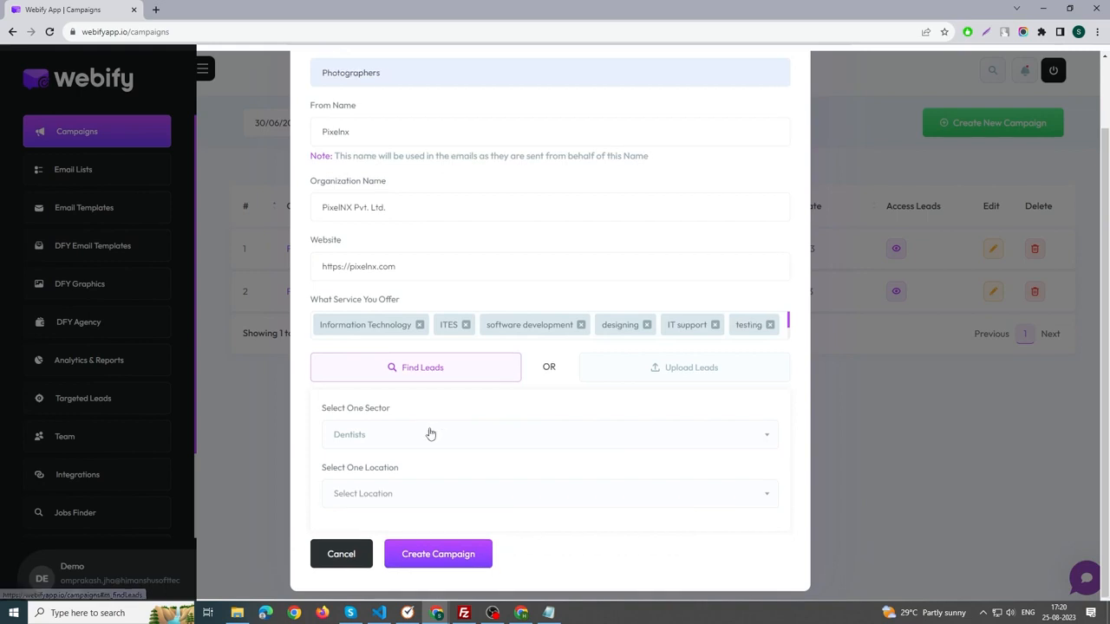
pyautogui.scroll(1, 413, 417)
pyautogui.scroll(-1, 410, 425)
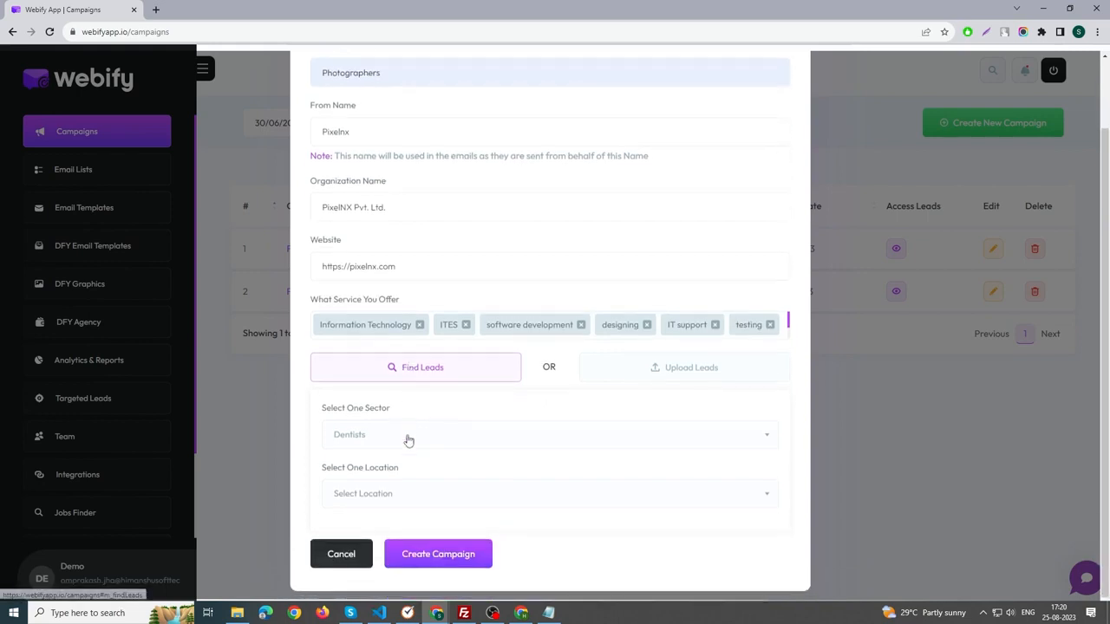
pyautogui.click(404, 435)
pyautogui.scroll(1, 451, 434)
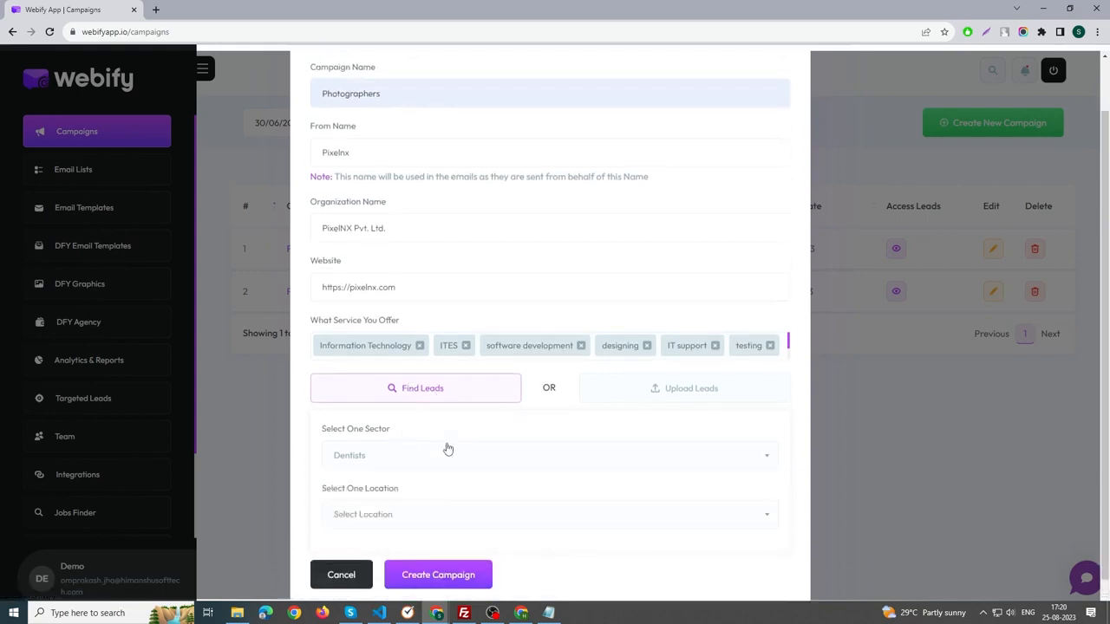
pyautogui.click(431, 487)
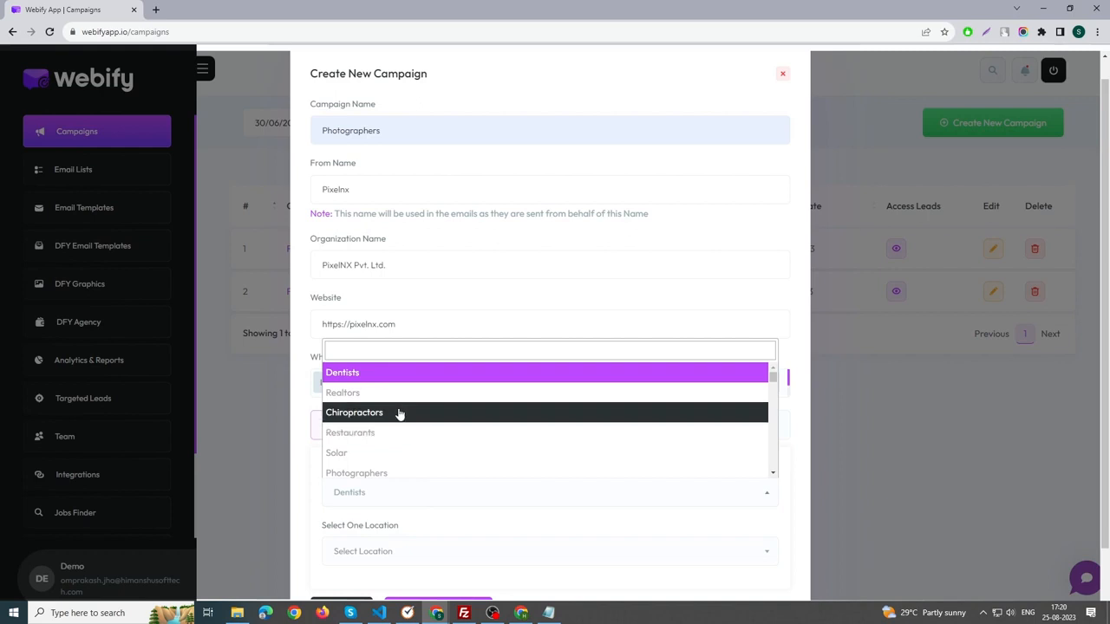
pyautogui.click(397, 472)
pyautogui.scroll(-1, 438, 460)
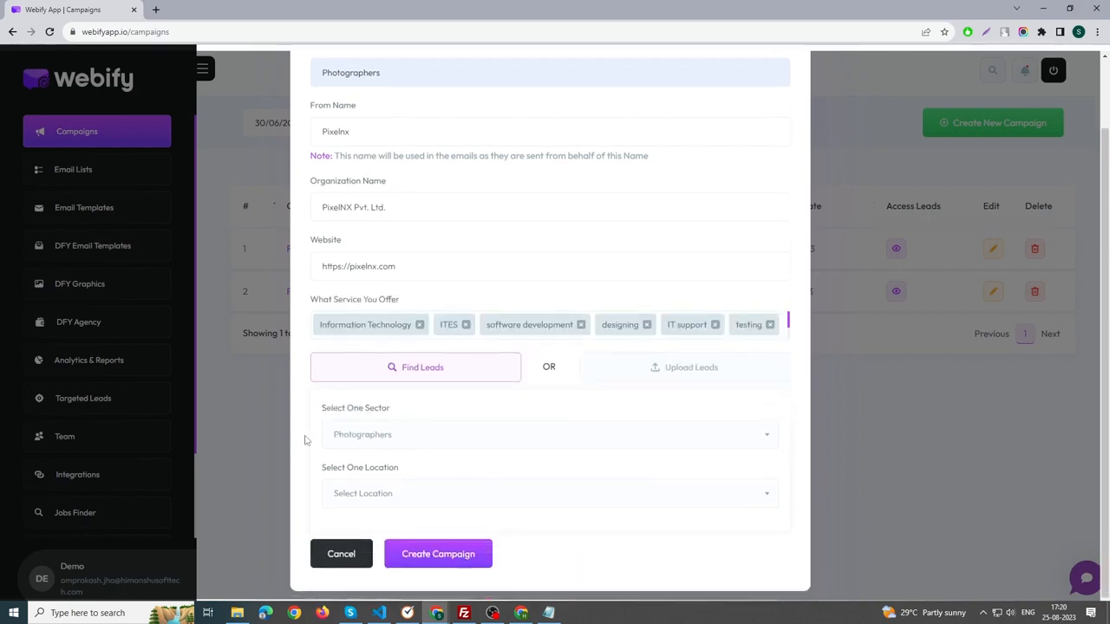
# Set the lead location to New York, NY, USA and create the campaign.
pyautogui.click(406, 493)
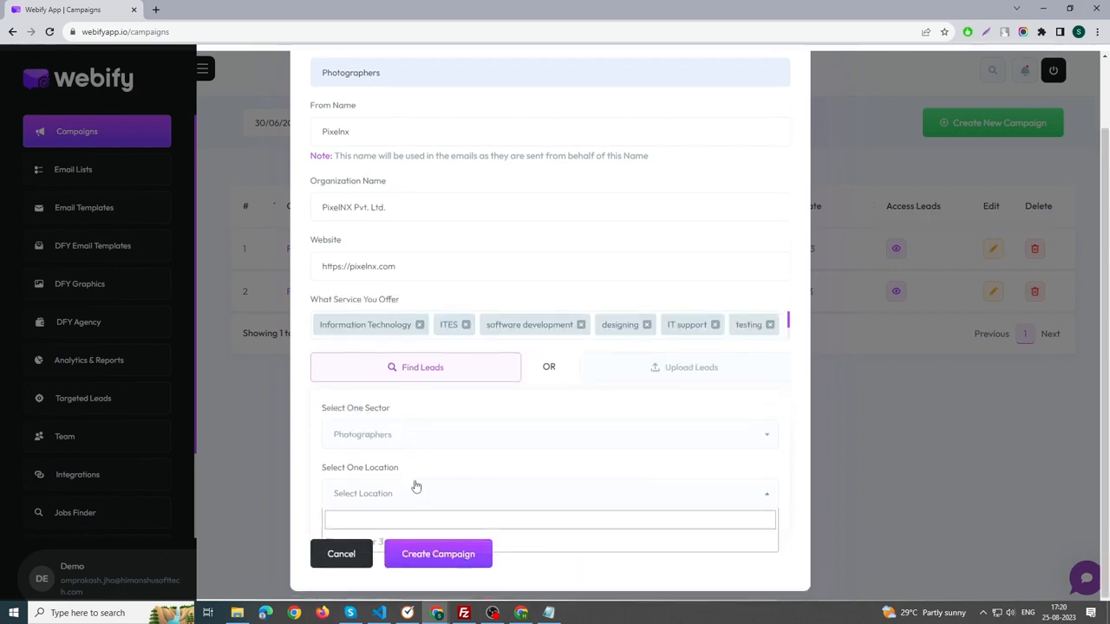
pyautogui.write('new')
pyautogui.click(382, 431)
pyautogui.scroll(-1, 443, 532)
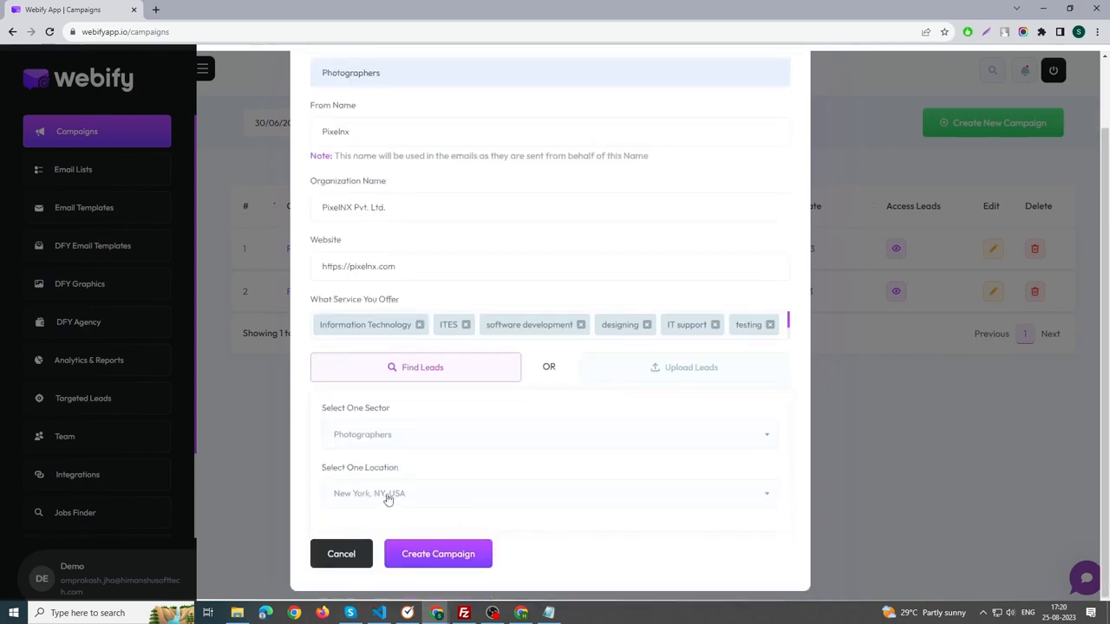
pyautogui.click(436, 554)
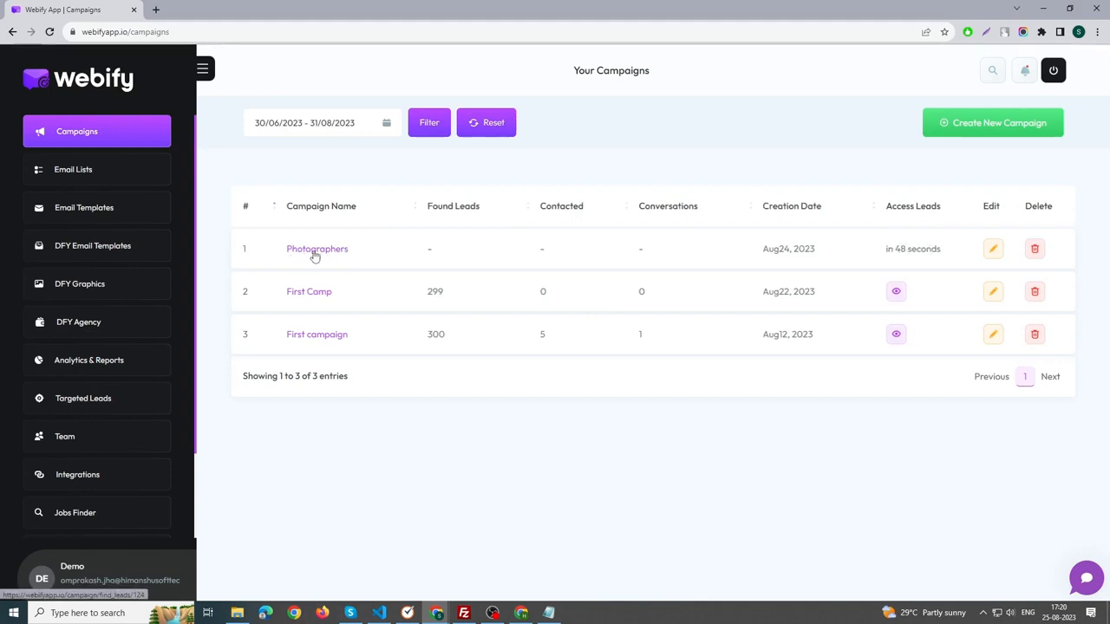
# Inspect the editable details of the Photographers campaign and close them without updating.
pyautogui.click(993, 249)
pyautogui.click(390, 200)
pyautogui.click(371, 263)
pyautogui.click(433, 402)
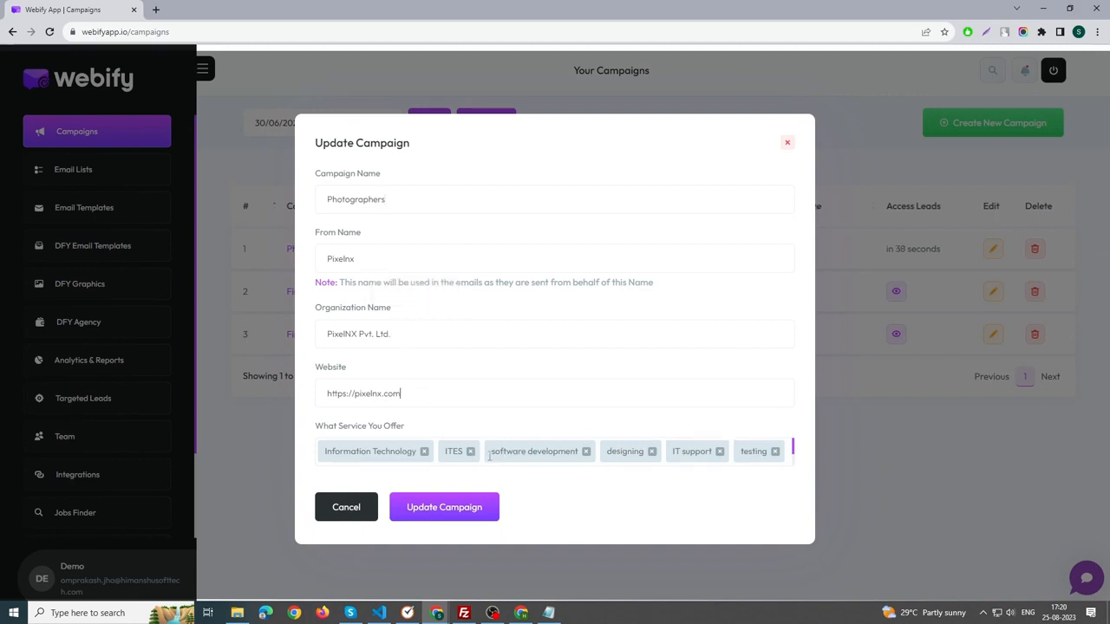
pyautogui.click(788, 143)
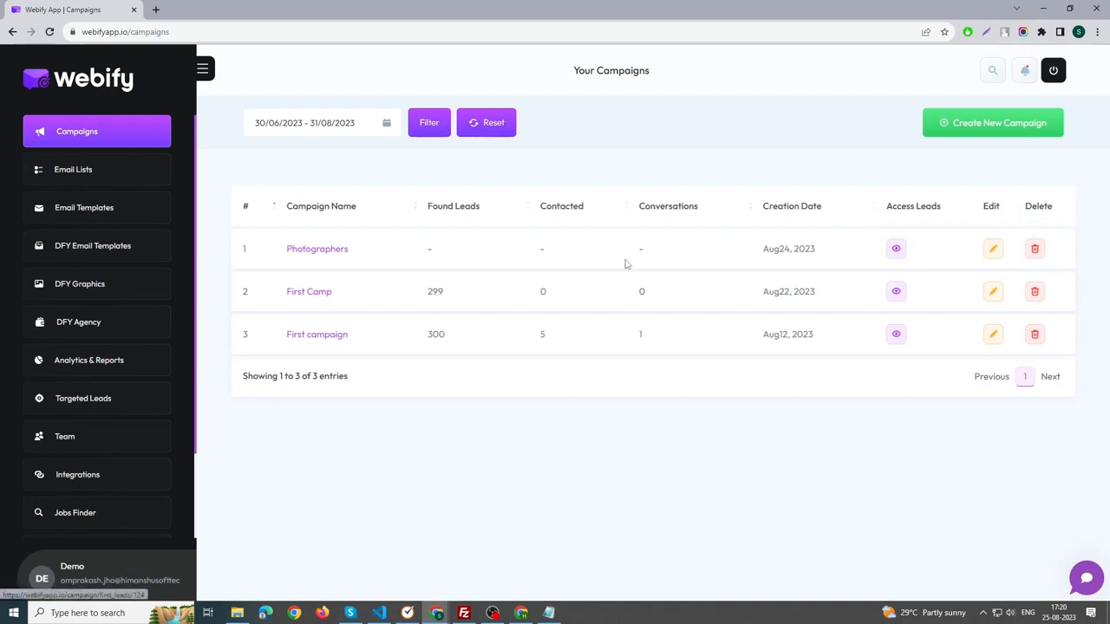
# Open the leads of the Photographers campaign and look through the first page of results.
pyautogui.click(898, 253)
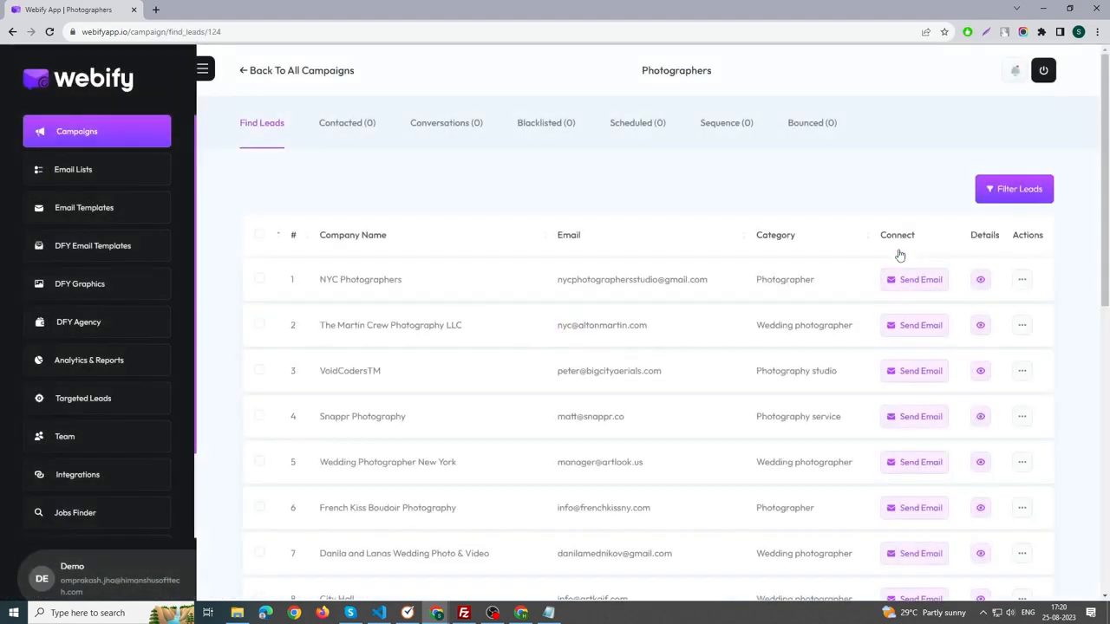
pyautogui.scroll(-2, 404, 312)
pyautogui.scroll(1, 442, 264)
pyautogui.scroll(-6, 513, 336)
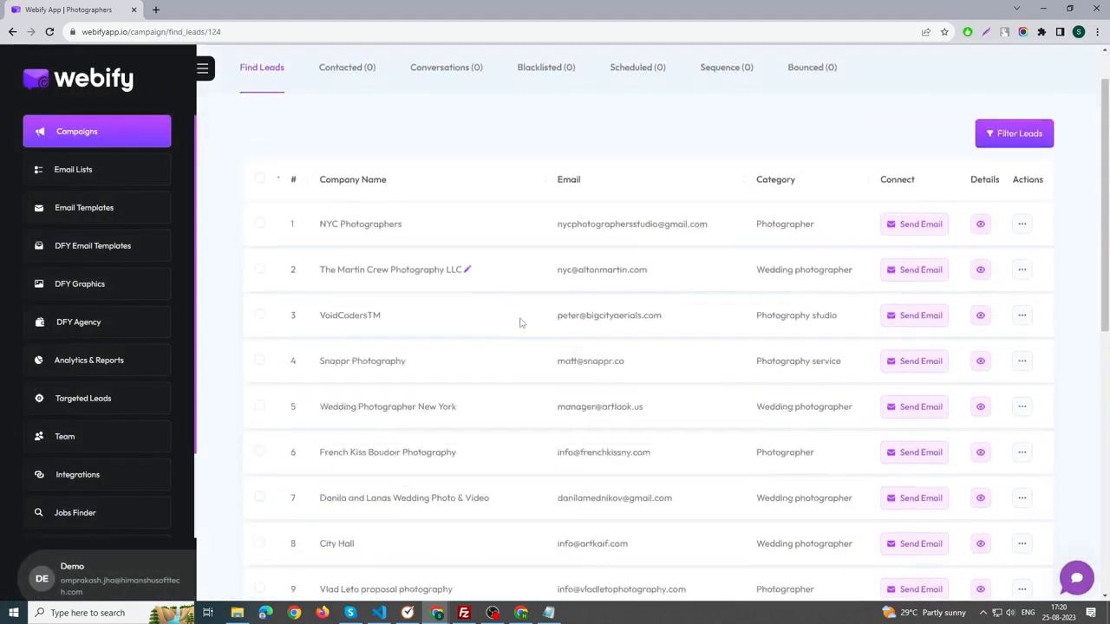
pyautogui.scroll(3, 481, 275)
pyautogui.scroll(-5, 481, 275)
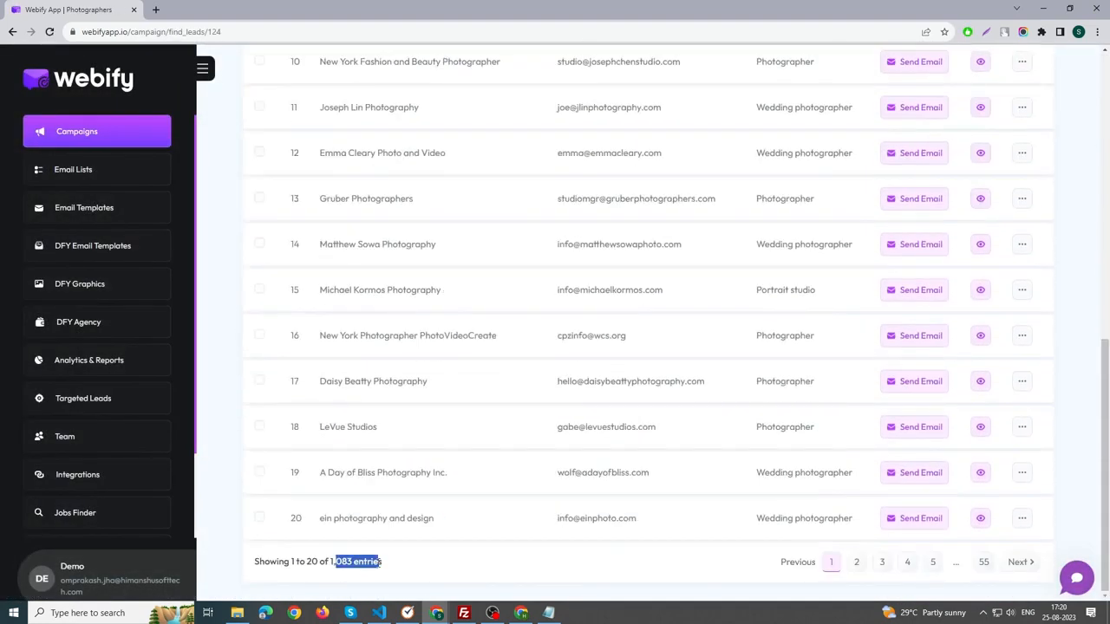
# Browse several further pages of the campaign's leads and return to the start of the first page.
pyautogui.click(1017, 569)
pyautogui.click(1016, 563)
pyautogui.click(1016, 564)
pyautogui.click(1014, 565)
pyautogui.click(1010, 570)
pyautogui.click(789, 566)
pyautogui.click(788, 567)
pyautogui.click(788, 567)
pyautogui.click(788, 567)
pyautogui.click(788, 566)
pyautogui.click(790, 585)
pyautogui.scroll(7, 367, 163)
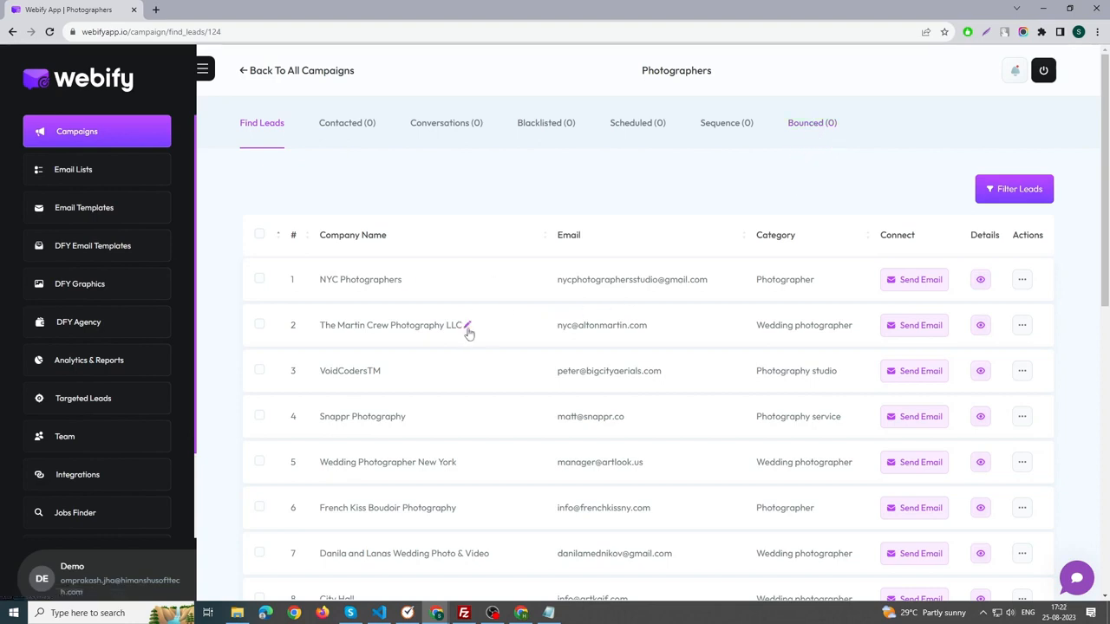
# Open an email to the NYC Photographers lead and view the available email templates without choosing one.
pyautogui.click(911, 282)
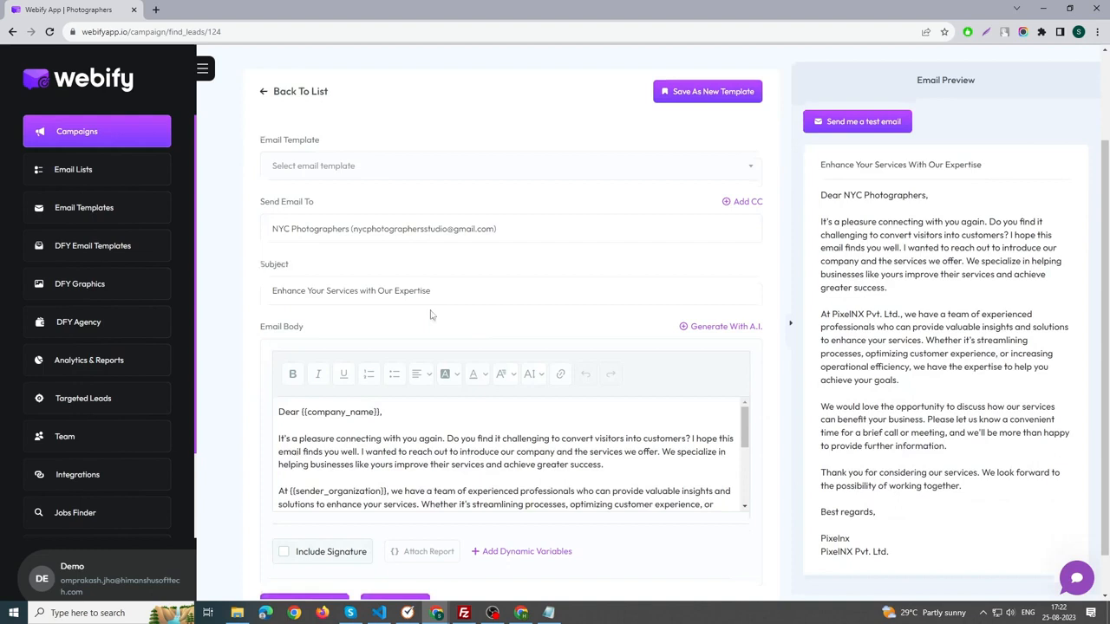
pyautogui.click(318, 165)
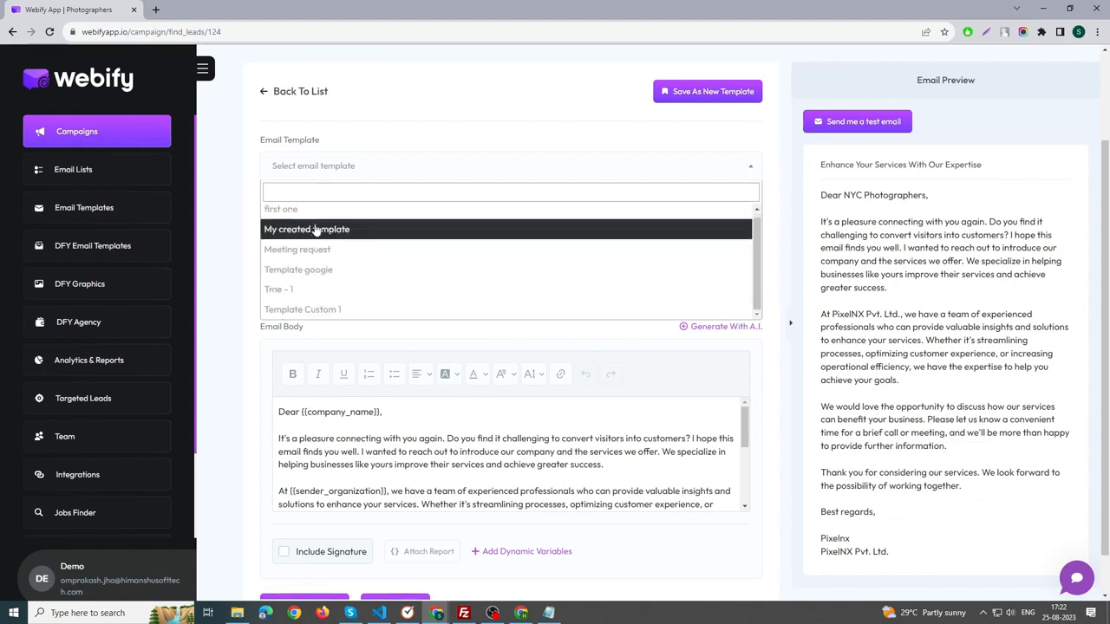
pyautogui.click(242, 199)
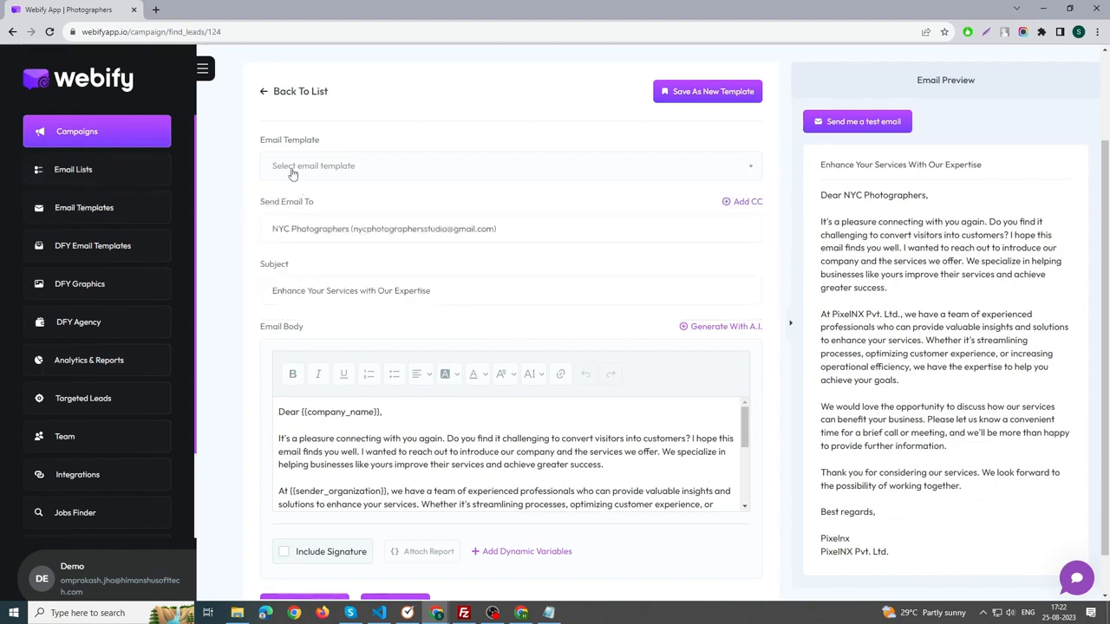
pyautogui.click(355, 174)
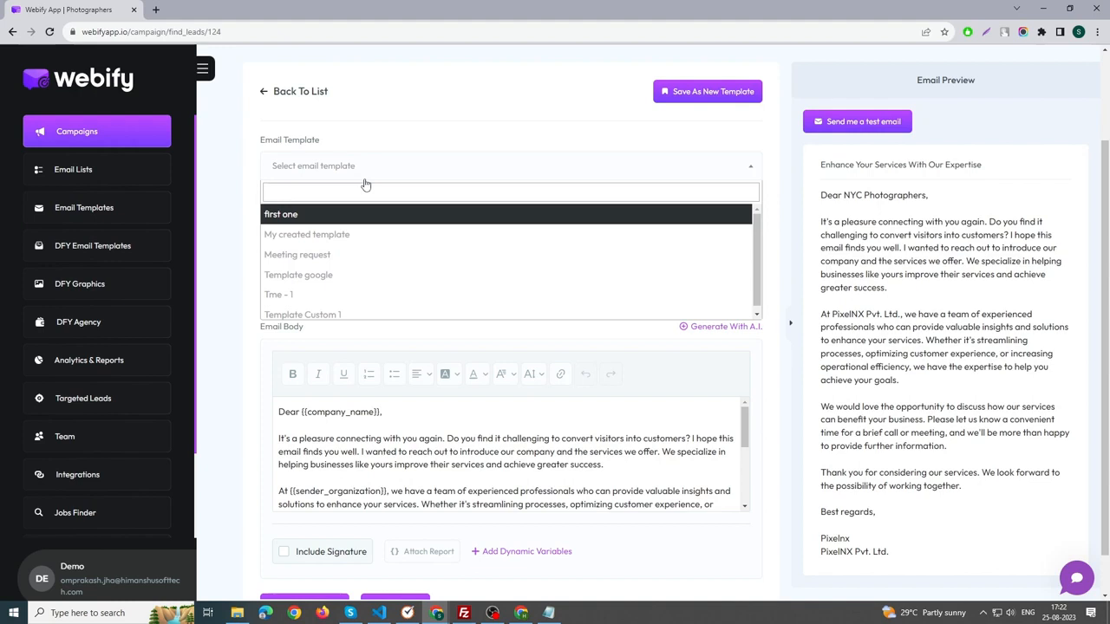
pyautogui.click(370, 178)
pyautogui.scroll(-1, 585, 216)
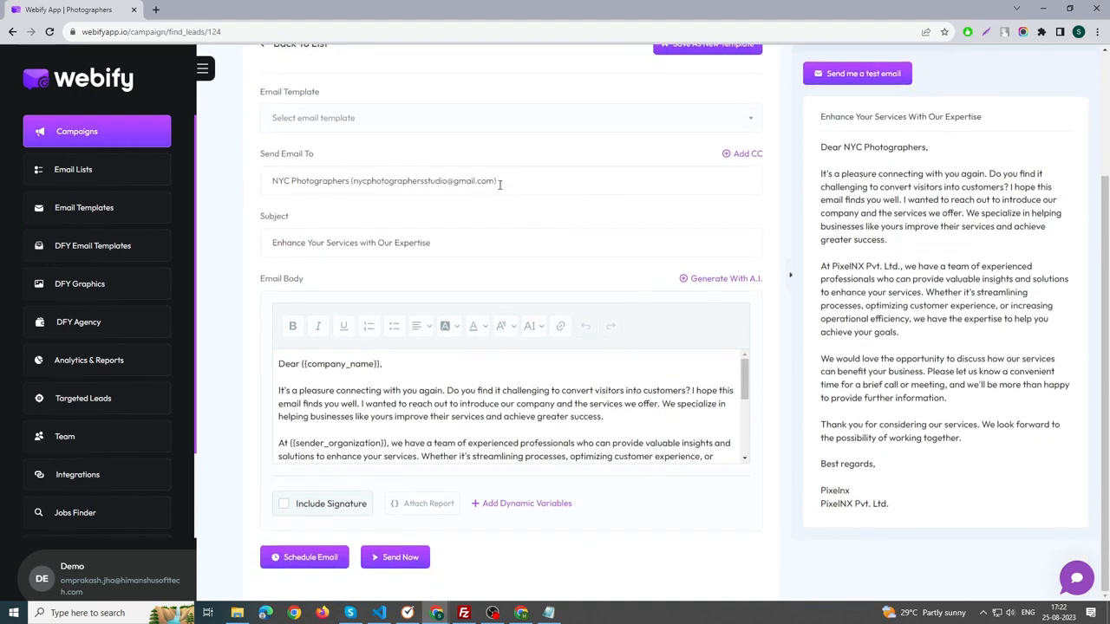
# Add an empty CC field to the email and remove it again.
pyautogui.click(747, 155)
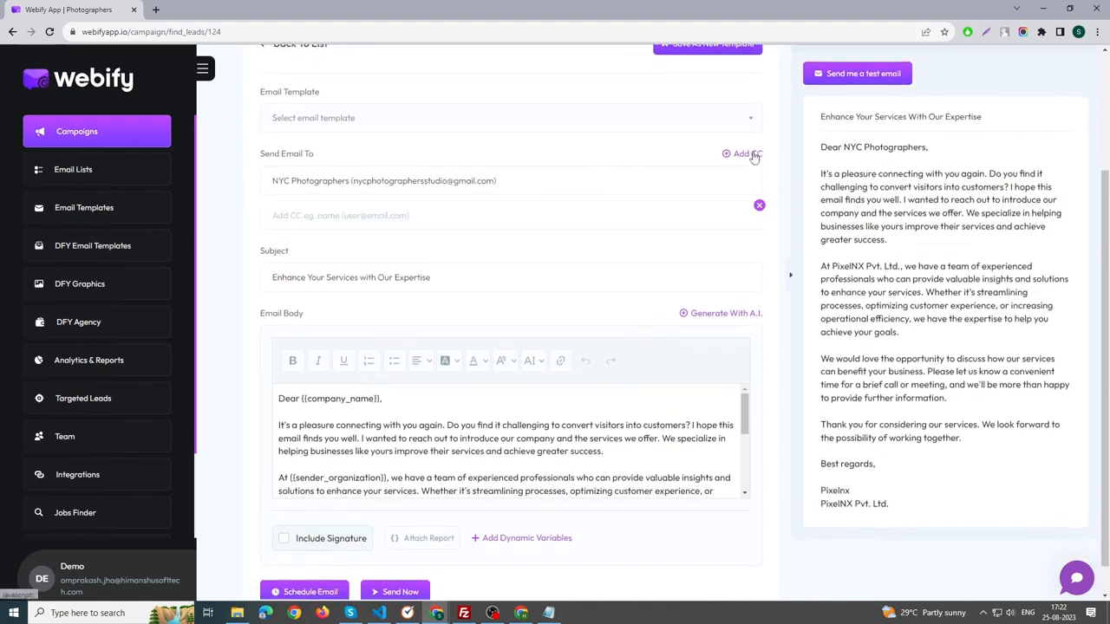
pyautogui.click(760, 207)
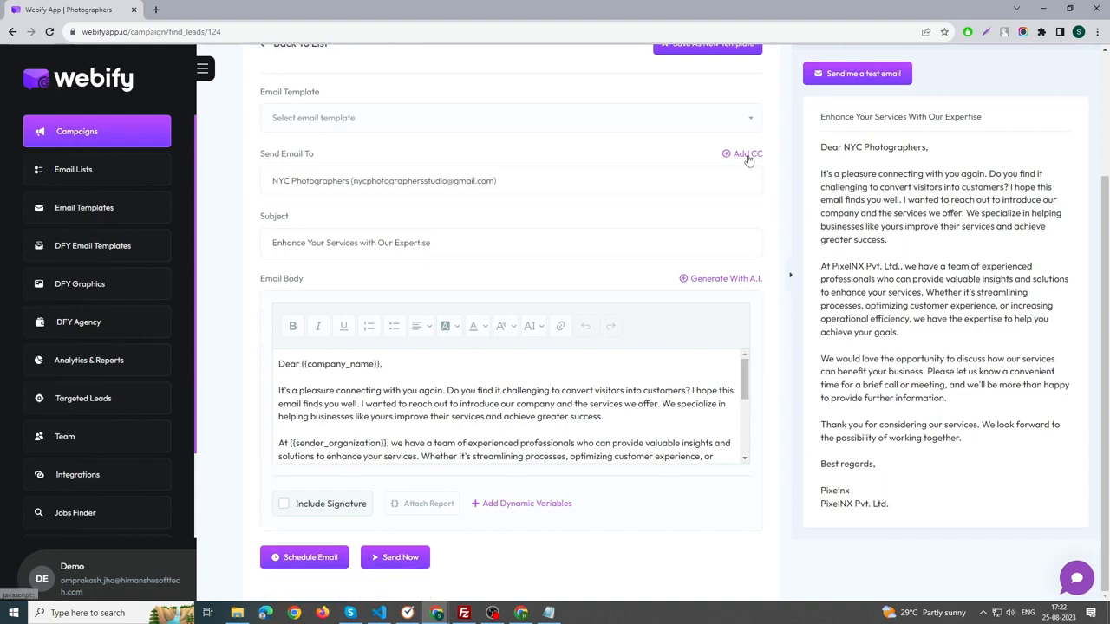
pyautogui.click(745, 154)
pyautogui.click(760, 207)
# Read through the body of the email down to the closing sender name.
pyautogui.click(402, 431)
pyautogui.scroll(-3, 408, 429)
pyautogui.scroll(3, 412, 452)
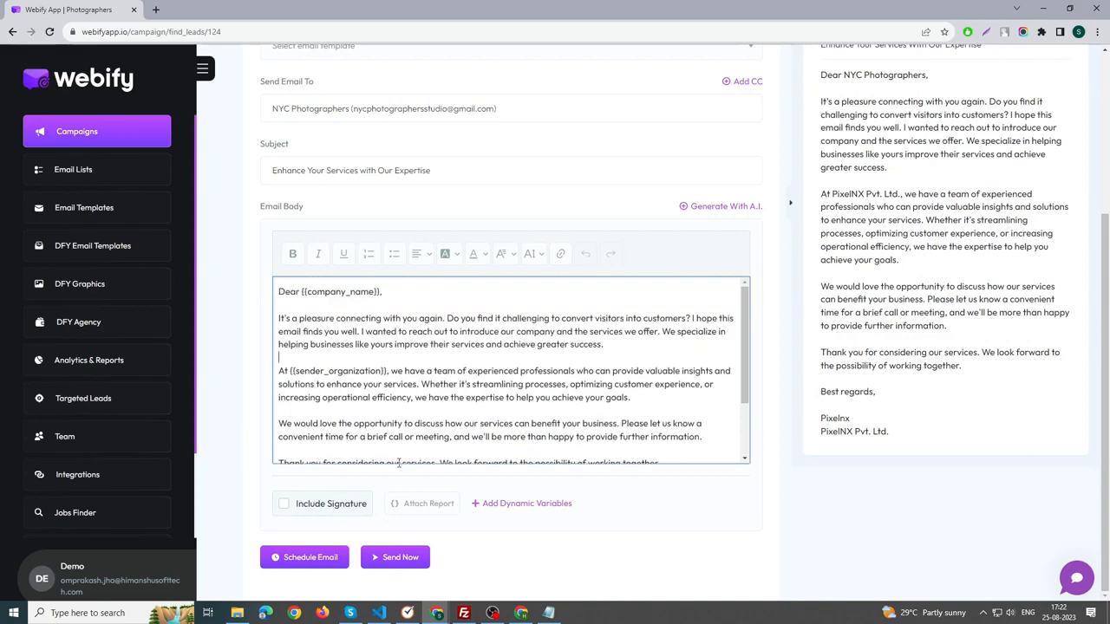
pyautogui.scroll(-2, 381, 454)
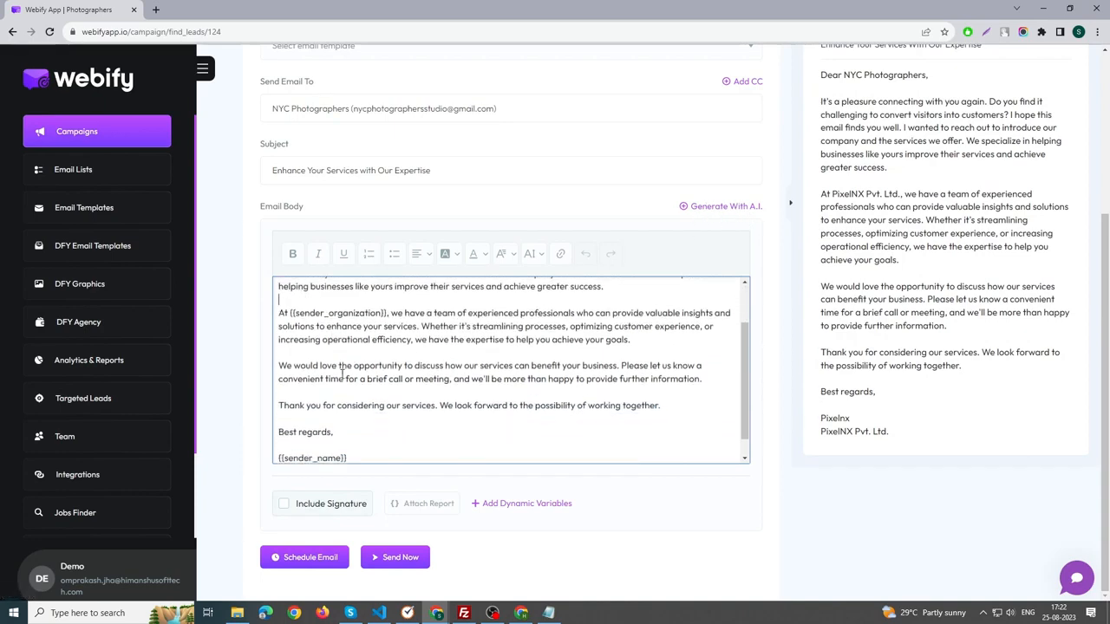
# Clear the email body, generate a replacement email with A.I. and read it through to the sign-off.
pyautogui.hotkey('ctrl', 'a')
pyautogui.scroll(2, 464, 351)
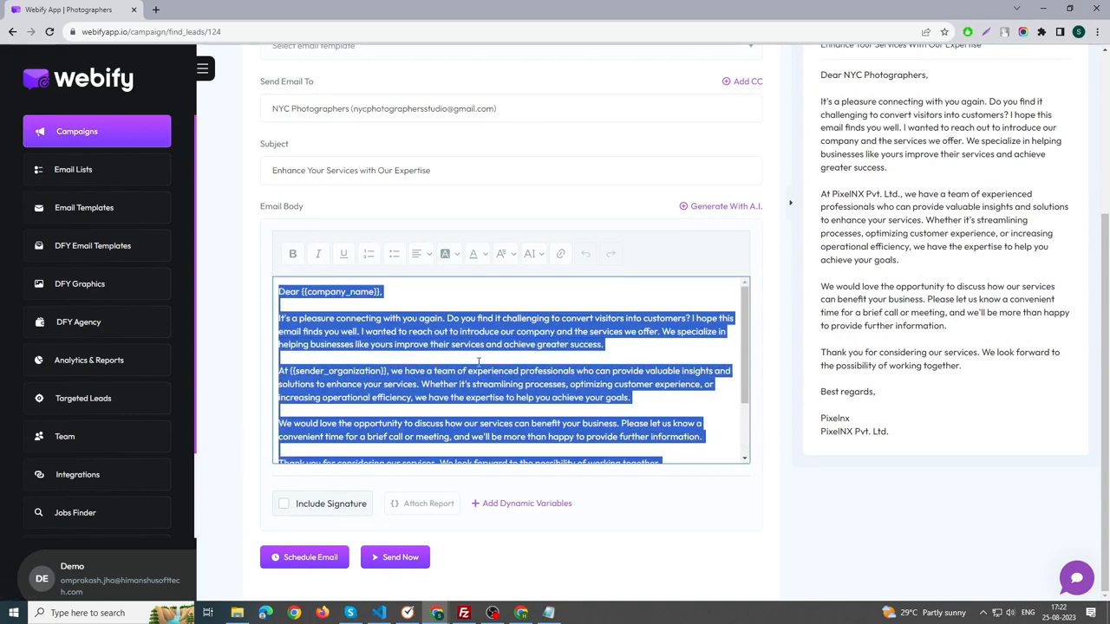
pyautogui.press('BackSpace')
pyautogui.click(724, 211)
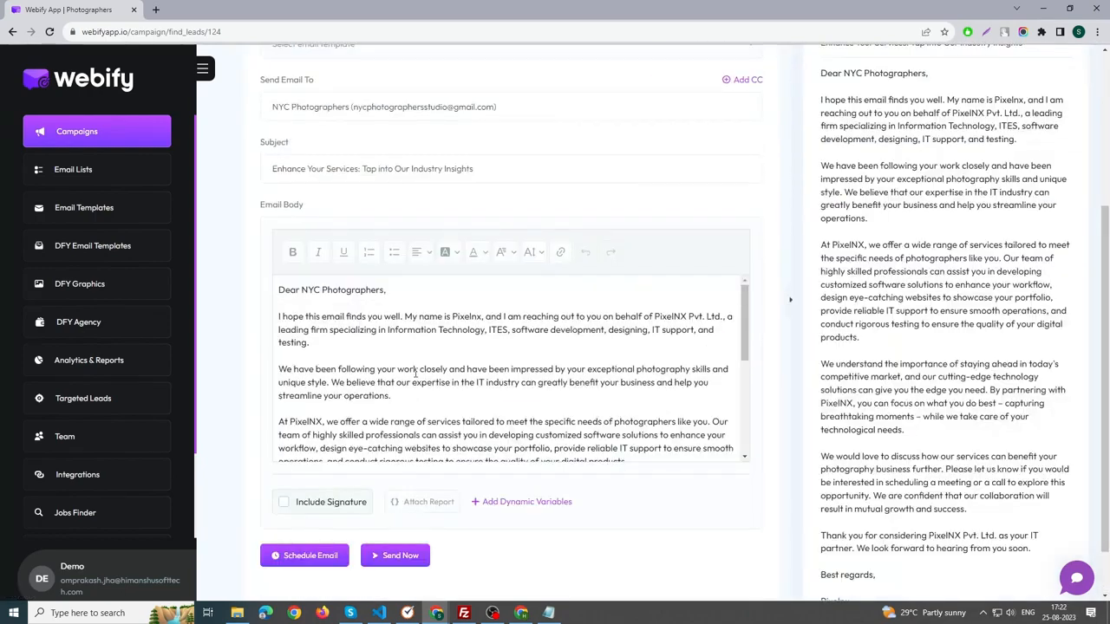
pyautogui.scroll(-2, 403, 382)
pyautogui.scroll(2, 437, 371)
pyautogui.scroll(-5, 665, 407)
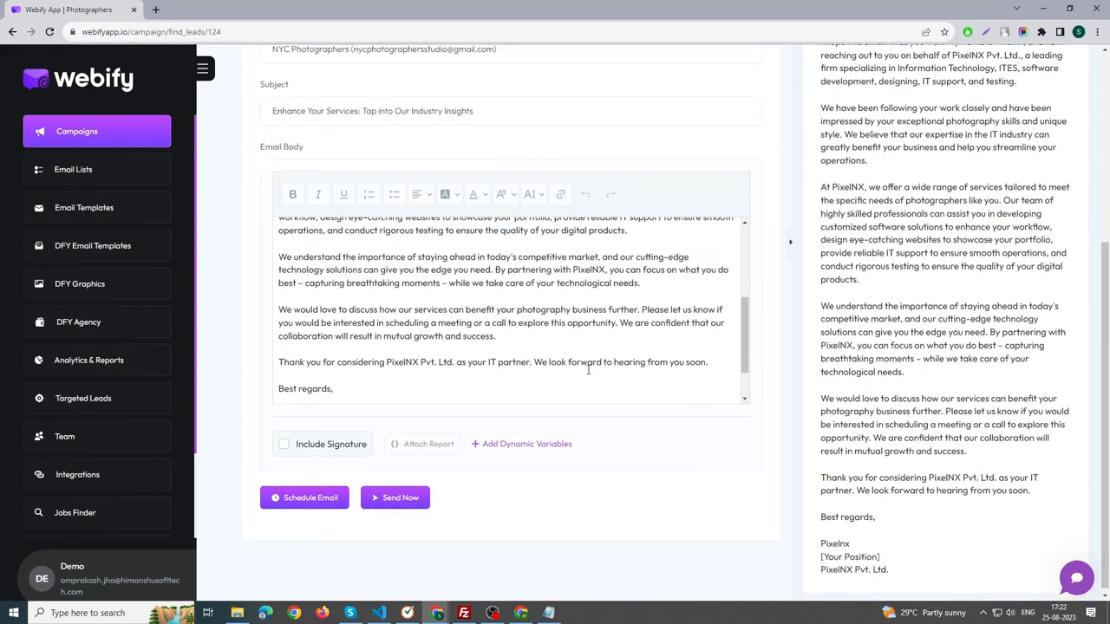
pyautogui.scroll(-1, 485, 347)
pyautogui.scroll(1, 494, 352)
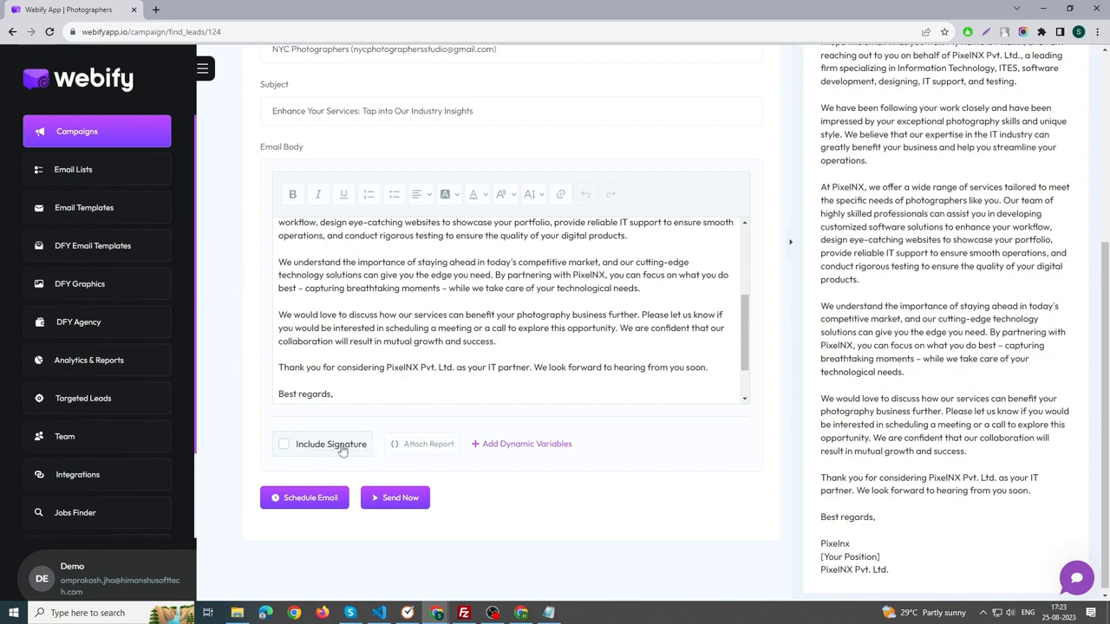
# View the Webify Report and Custom File options for attaching a file, and close them without attaching anything.
pyautogui.click(424, 453)
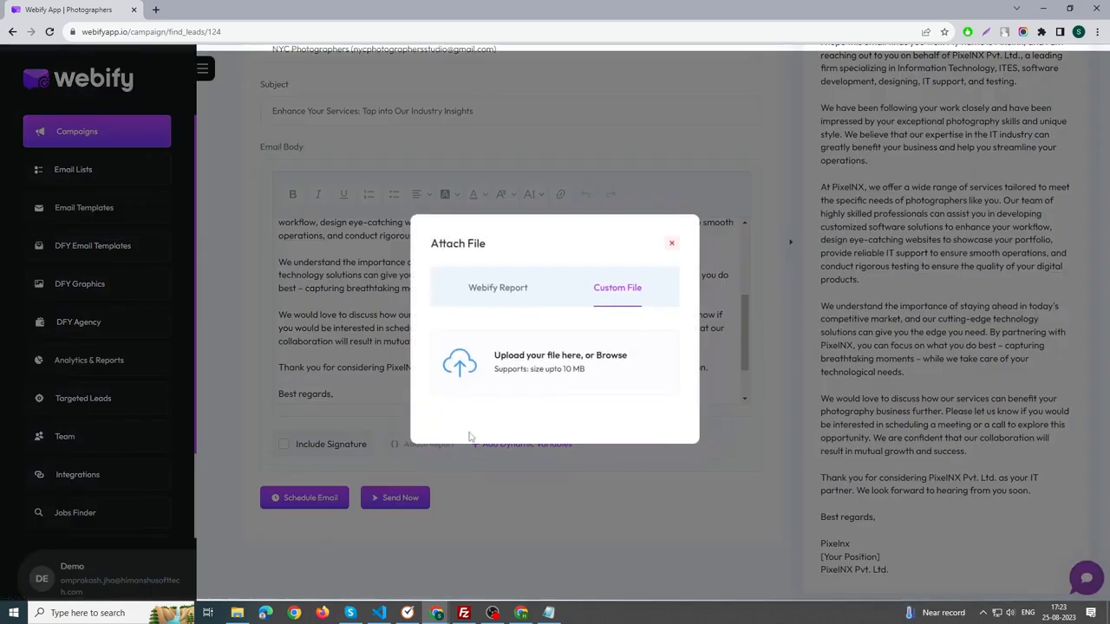
pyautogui.click(507, 298)
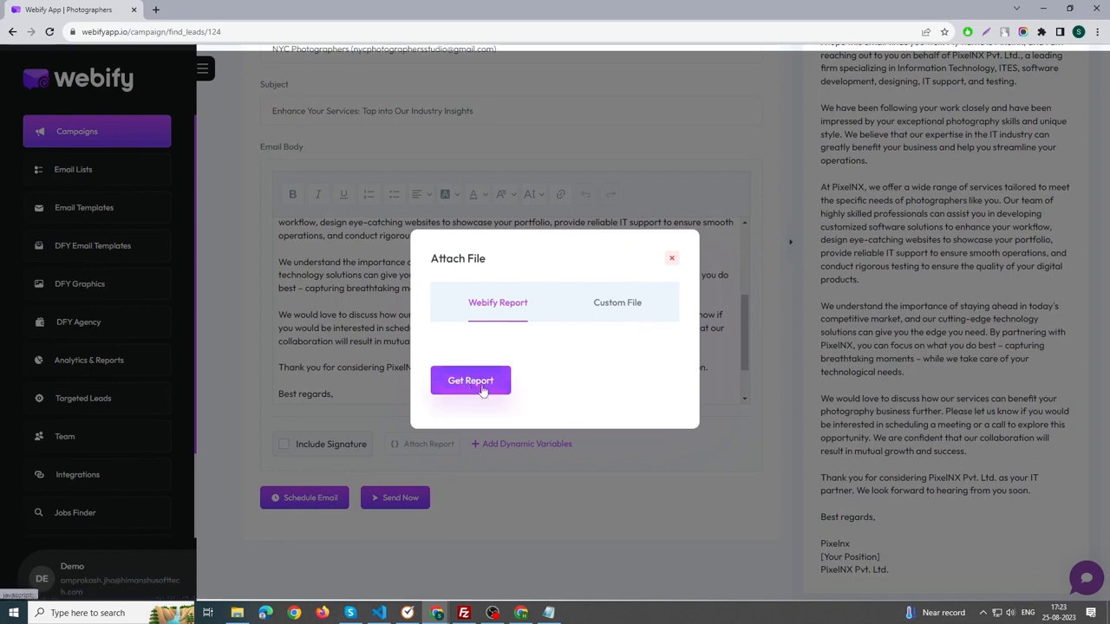
pyautogui.click(606, 316)
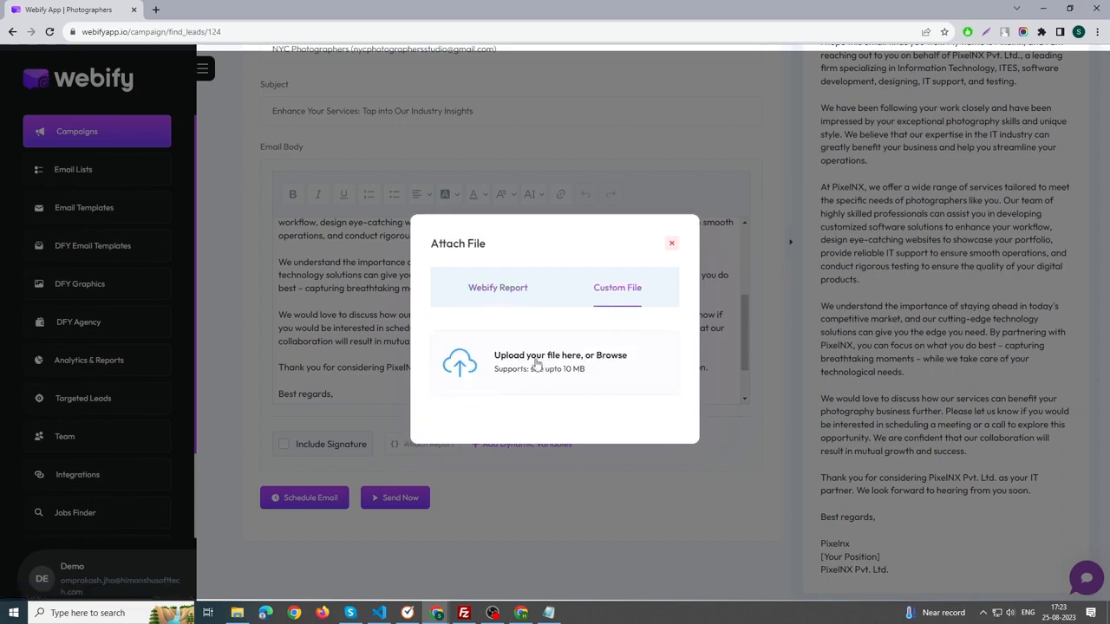
pyautogui.click(668, 246)
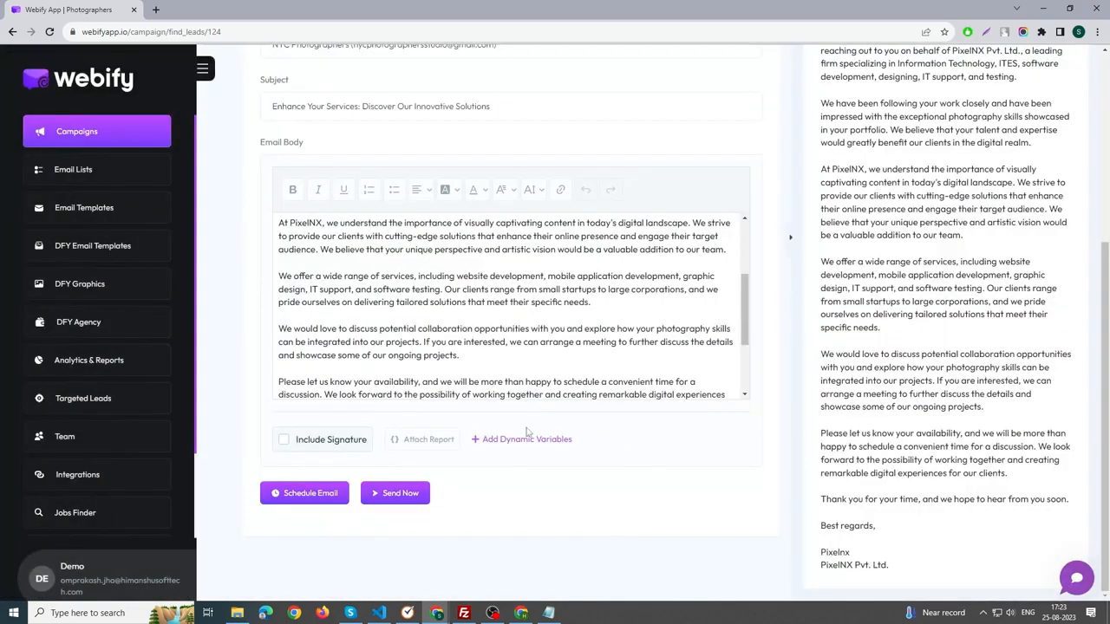
# Look through the dynamic variables available for the email and close the list without inserting one.
pyautogui.click(524, 440)
pyautogui.scroll(-2, 524, 324)
pyautogui.scroll(2, 524, 326)
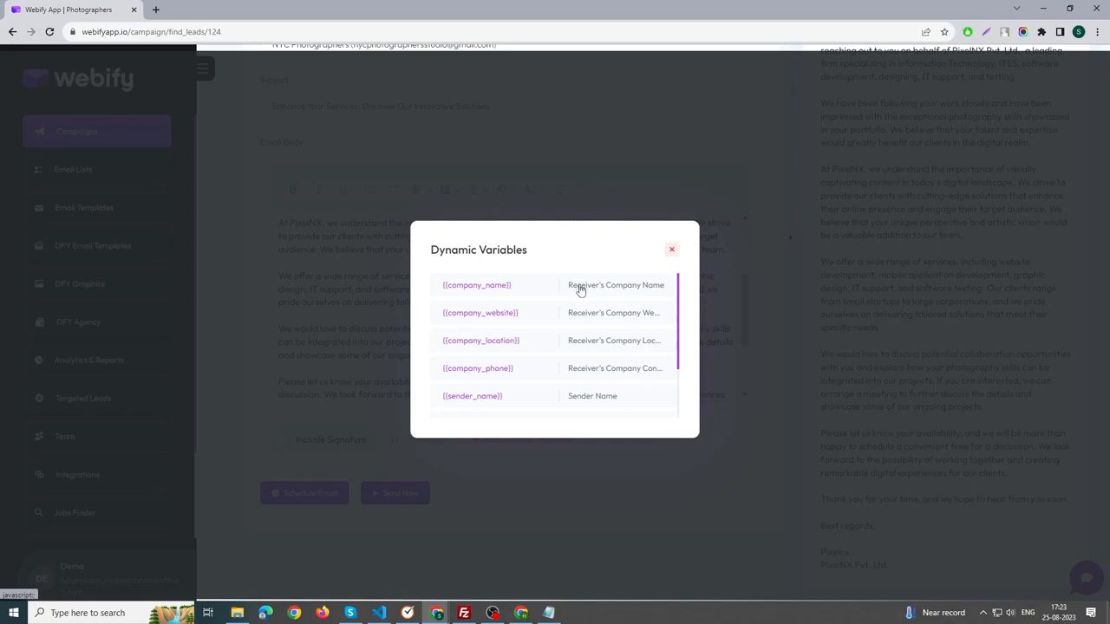
pyautogui.scroll(-2, 574, 371)
pyautogui.scroll(2, 534, 364)
pyautogui.click(671, 250)
# View the form for saving the email as a new template and the existing template list, leaving both without choosing anything.
pyautogui.scroll(3, 600, 324)
pyautogui.scroll(3, 597, 326)
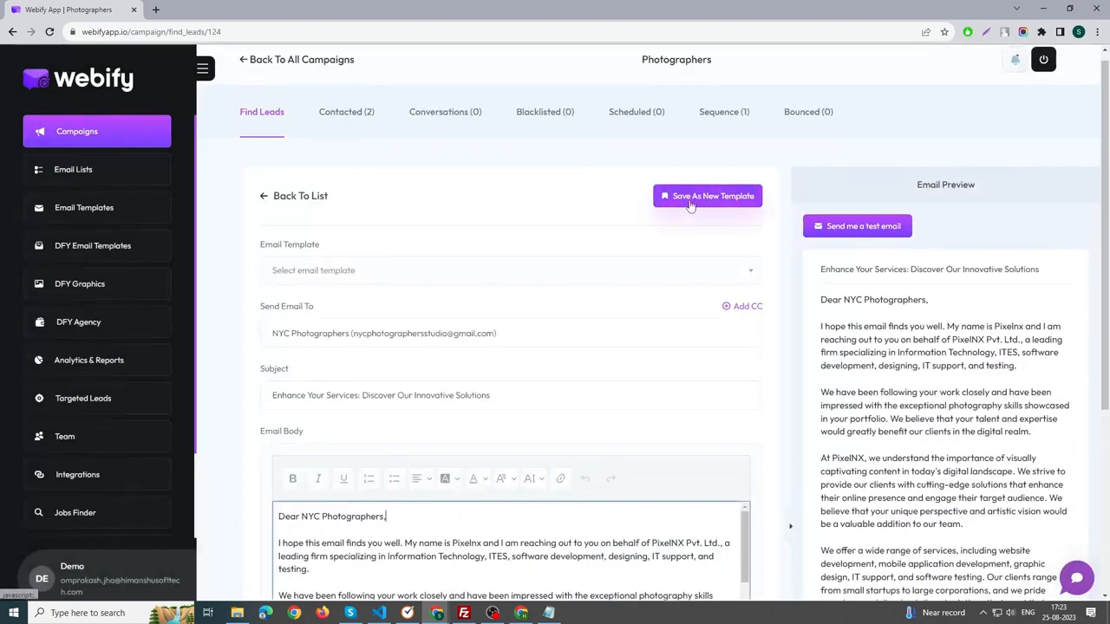
pyautogui.click(691, 198)
pyautogui.click(674, 275)
pyautogui.click(399, 284)
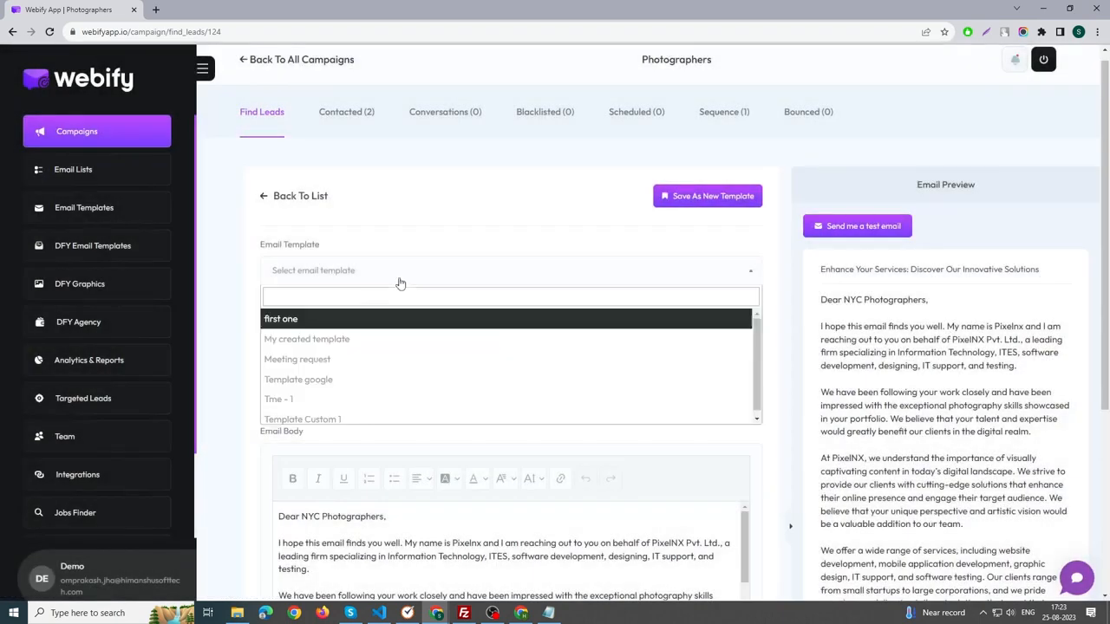
pyautogui.click(459, 247)
# Schedule the NYC Photographers email for 24/08/2023 01:00 PM in UTC+05:30 and view the campaign's scheduled emails.
pyautogui.scroll(-4, 461, 248)
pyautogui.scroll(-2, 463, 347)
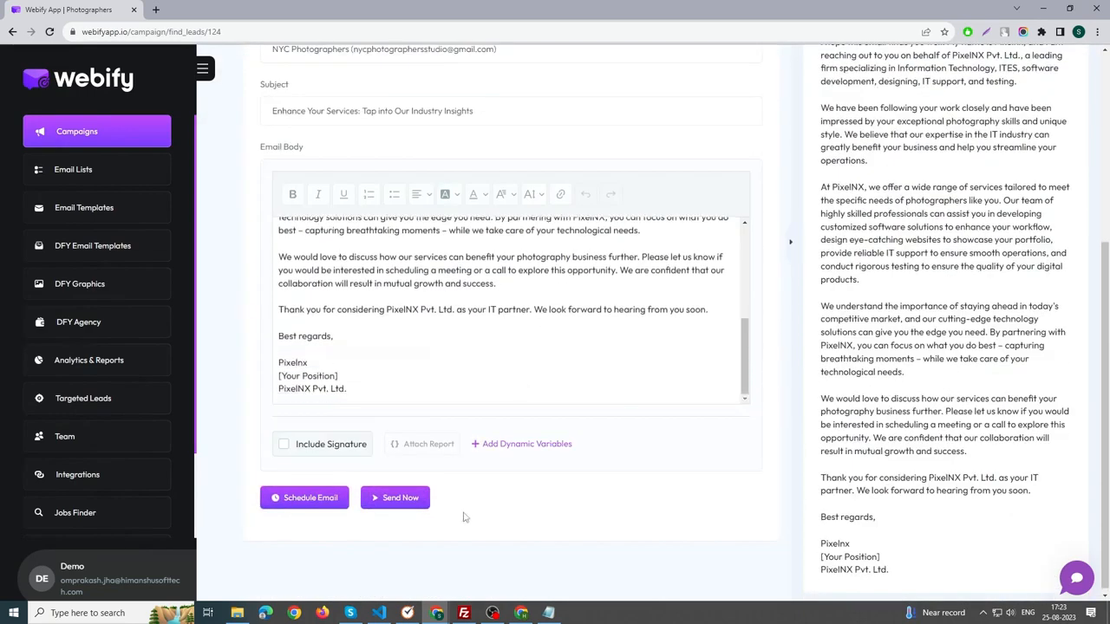
pyautogui.scroll(-1, 475, 506)
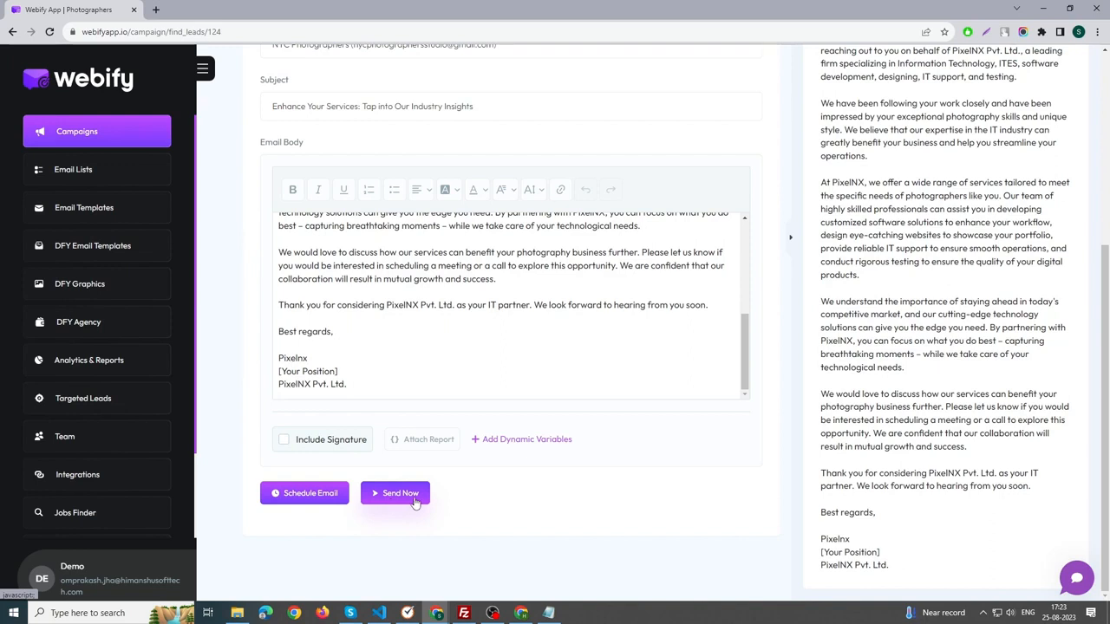
pyautogui.click(320, 500)
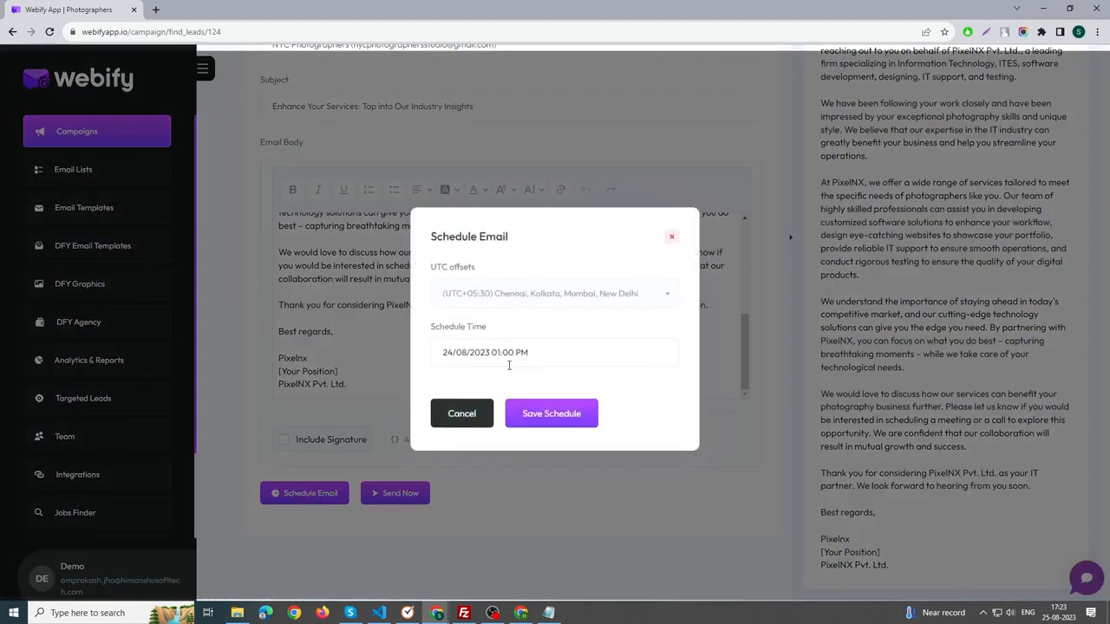
pyautogui.click(520, 362)
pyautogui.click(623, 395)
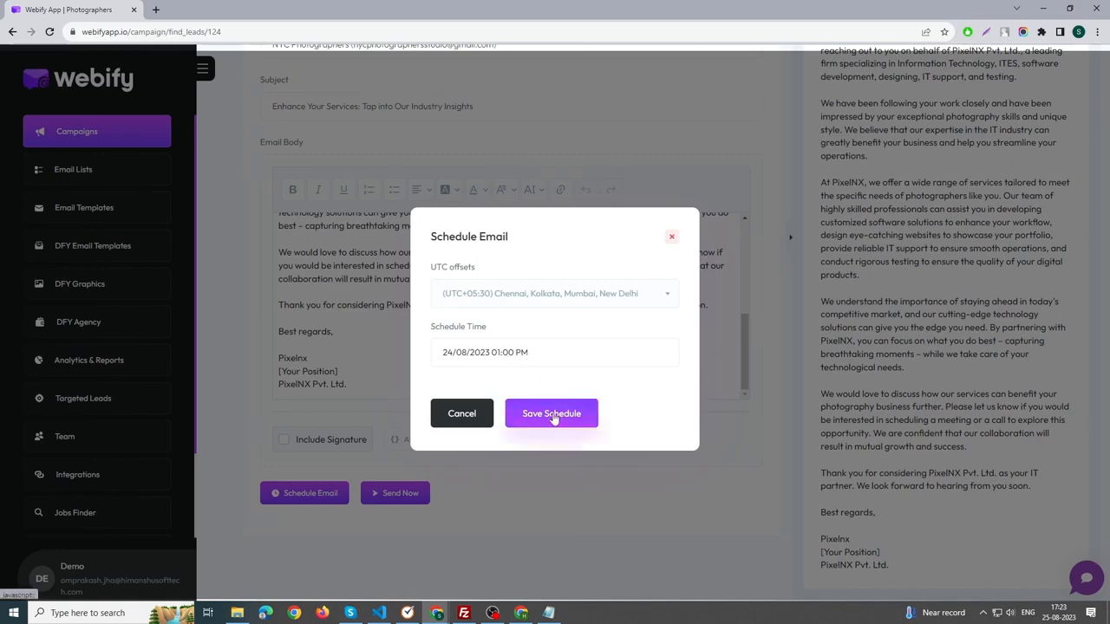
pyautogui.click(557, 414)
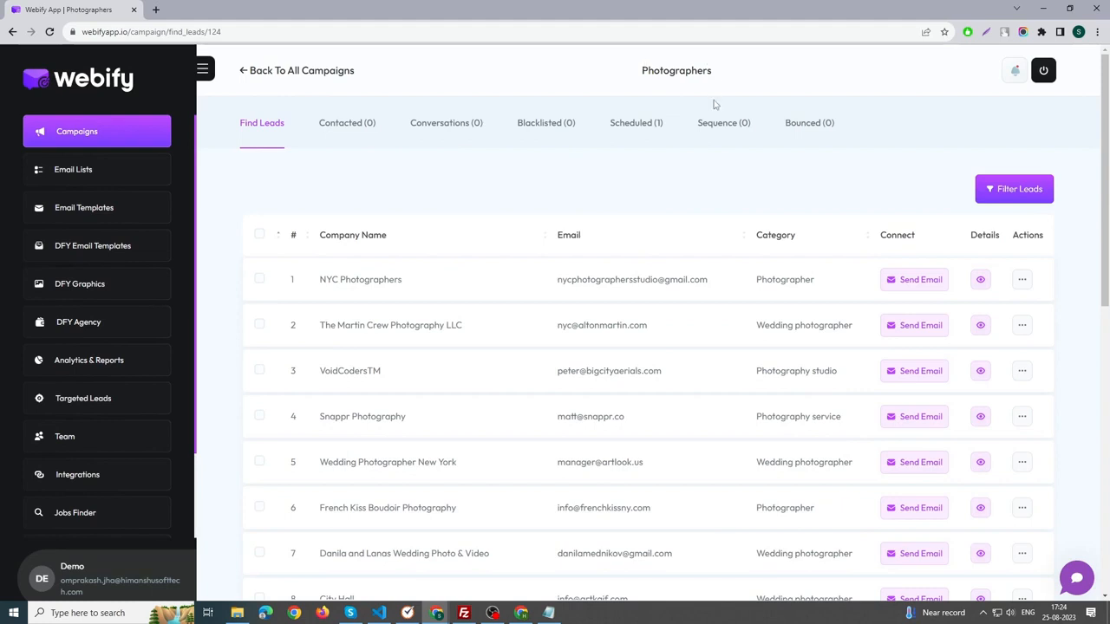
pyautogui.click(641, 132)
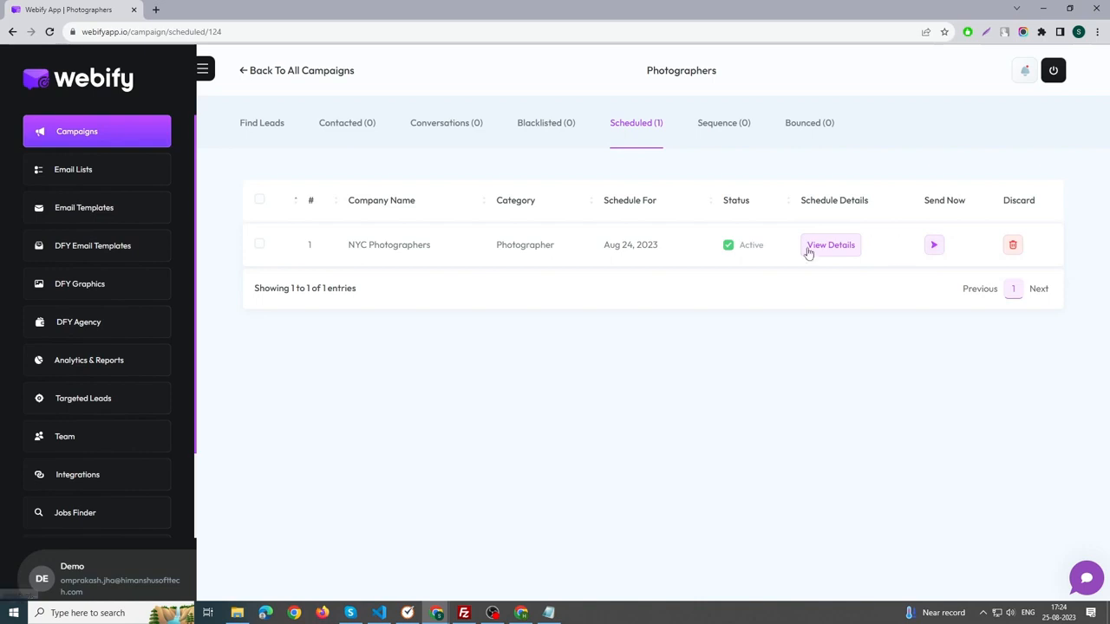
# Return to the found leads and send the prefilled outreach email to NYC Photographers immediately.
pyautogui.click(268, 129)
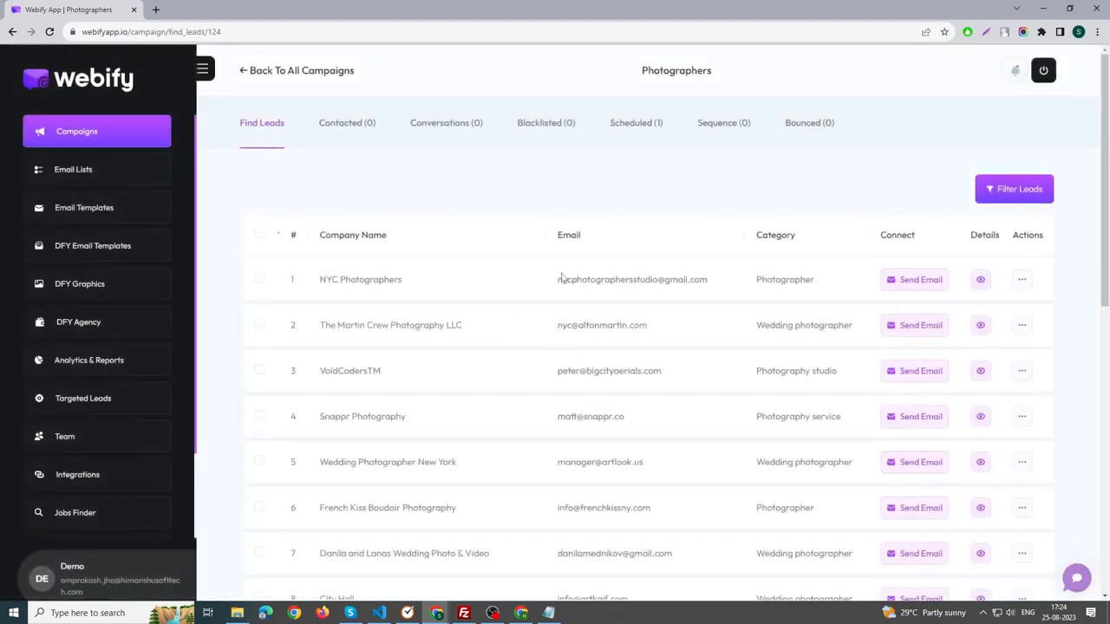
pyautogui.click(893, 286)
pyautogui.scroll(-1, 531, 298)
pyautogui.scroll(-2, 516, 298)
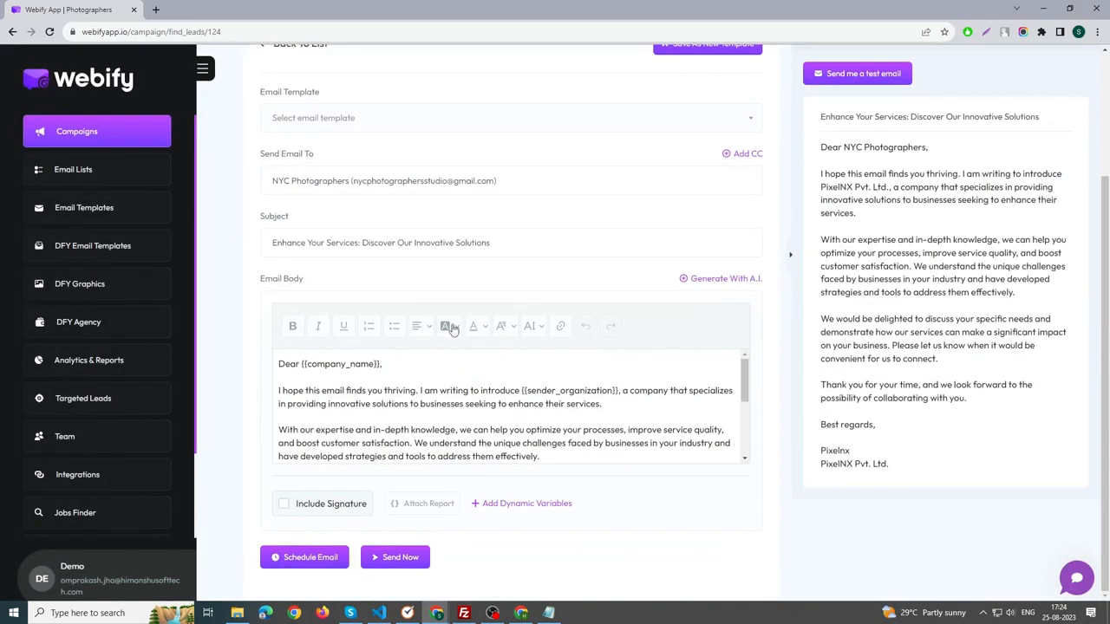
pyautogui.click(395, 557)
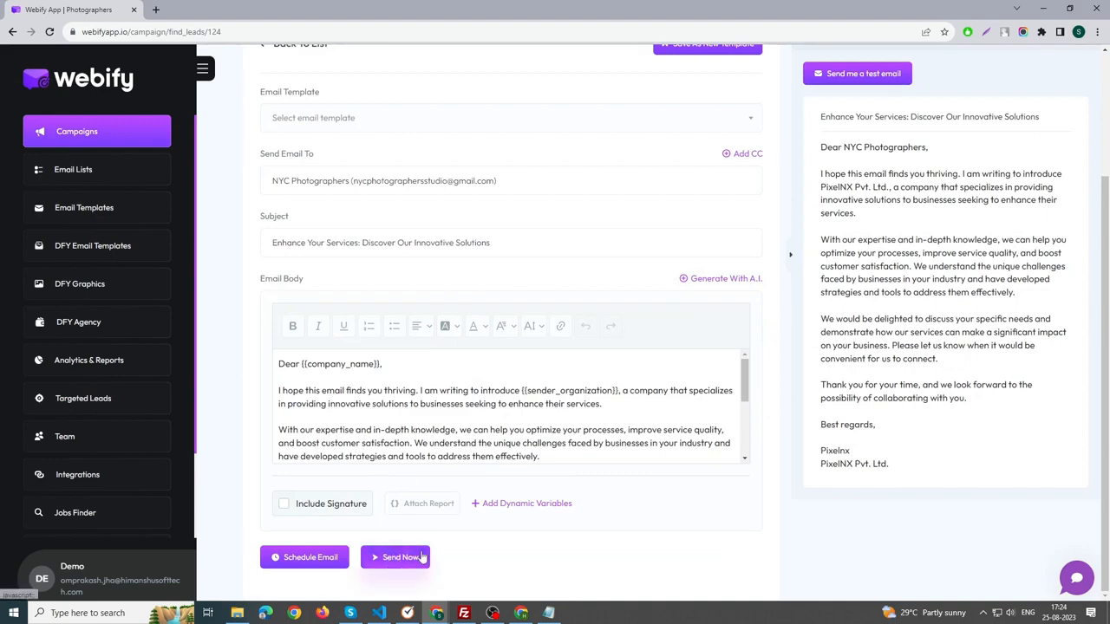
pyautogui.scroll(1, 806, 280)
pyautogui.scroll(1, 806, 280)
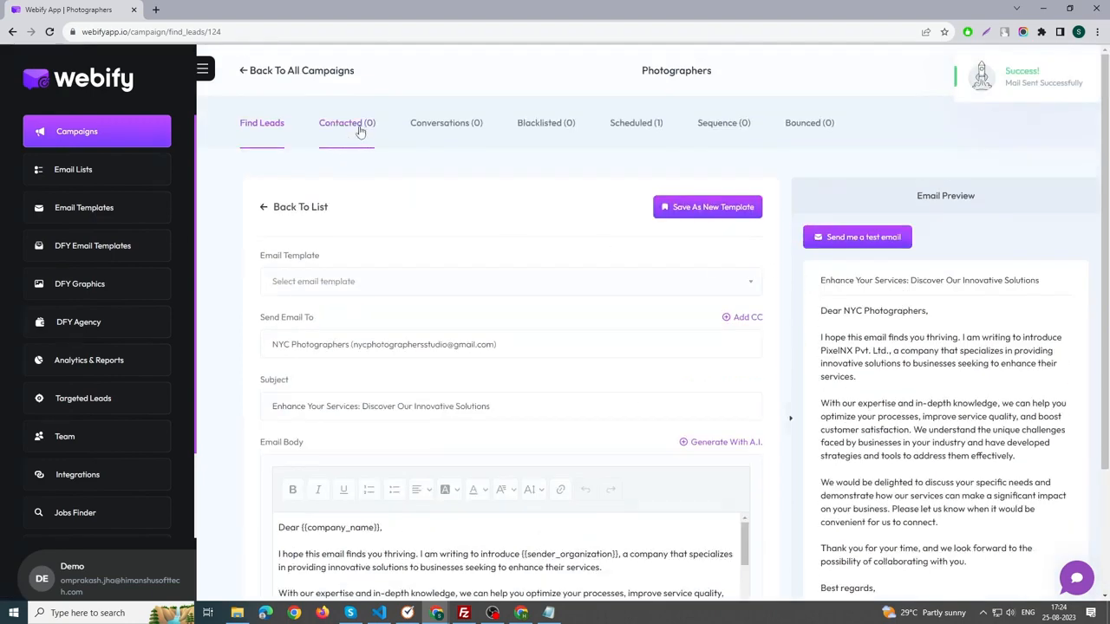
# Send the contacted NYC Photographers lead a follow-up email using the template "My created template" as a reply to the current thread.
pyautogui.click(359, 130)
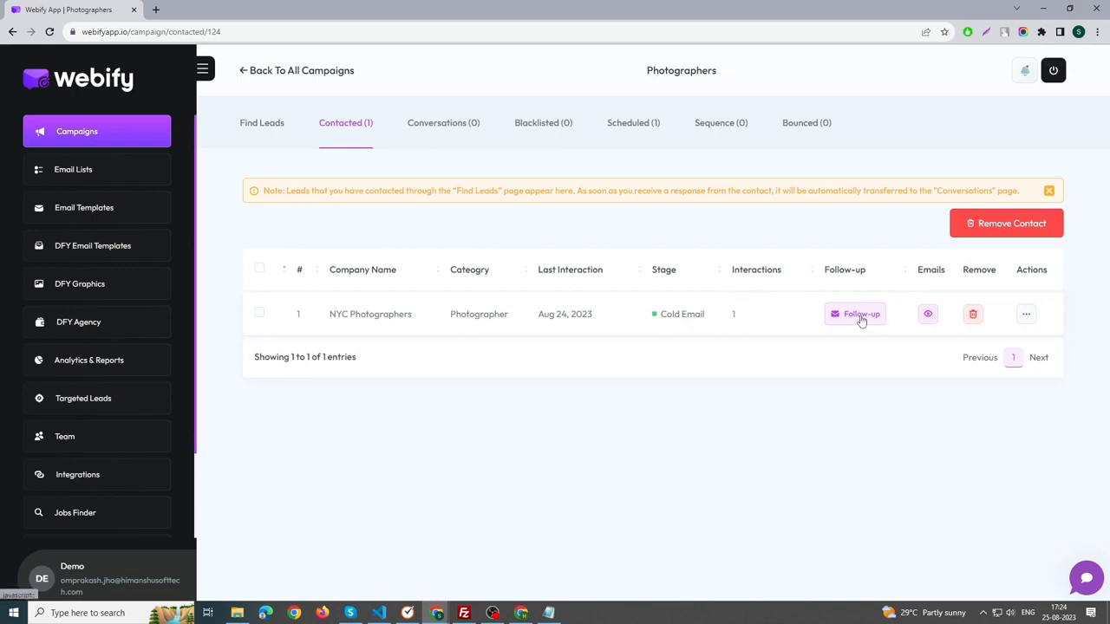
pyautogui.click(861, 315)
pyautogui.scroll(-2, 379, 384)
pyautogui.scroll(1, 361, 321)
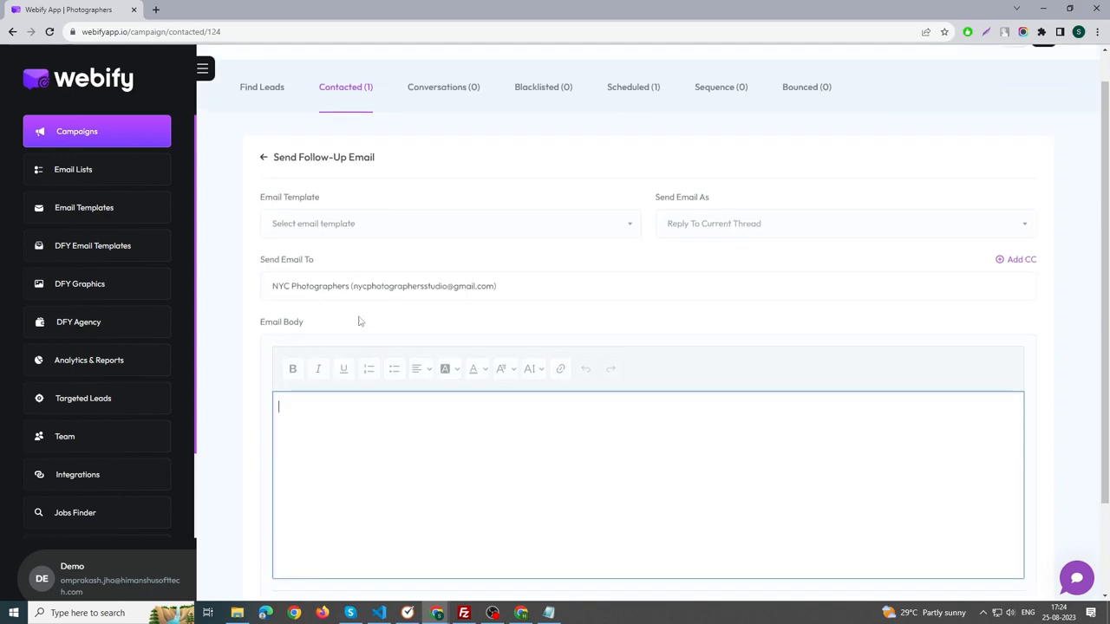
pyautogui.scroll(-1, 361, 322)
pyautogui.click(390, 107)
pyautogui.click(351, 176)
pyautogui.moveTo(282, 330); pyautogui.dragTo(284, 279)
pyautogui.click(475, 390)
pyautogui.click(392, 556)
pyautogui.scroll(2, 330, 202)
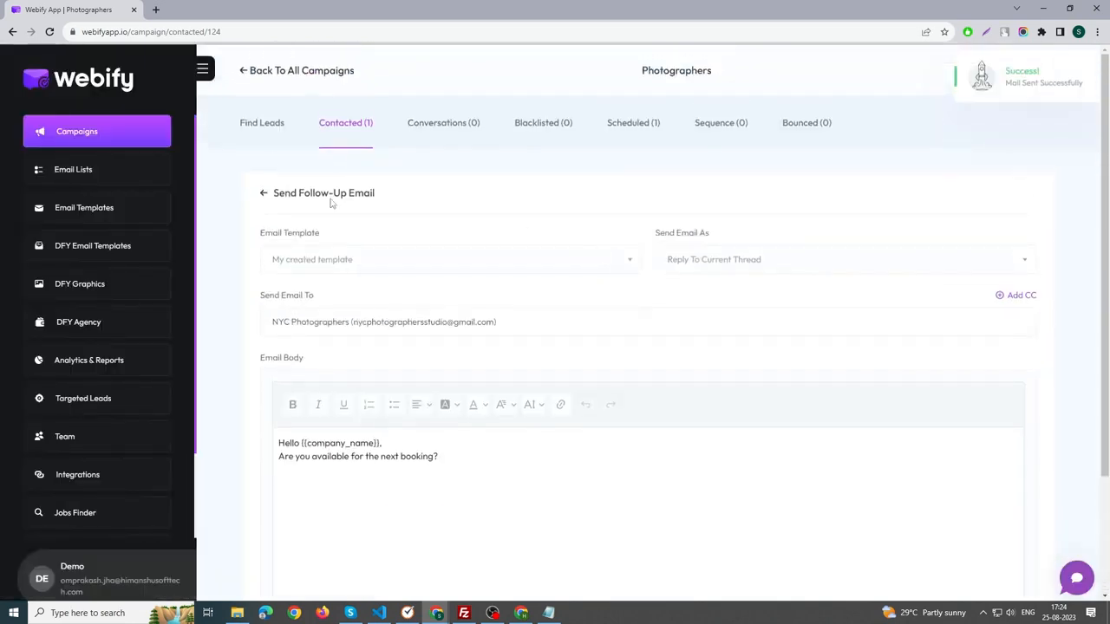
# Review the email interactions with NYC Photographers in the contacted leads and view the campaign's conversations.
pyautogui.click(353, 132)
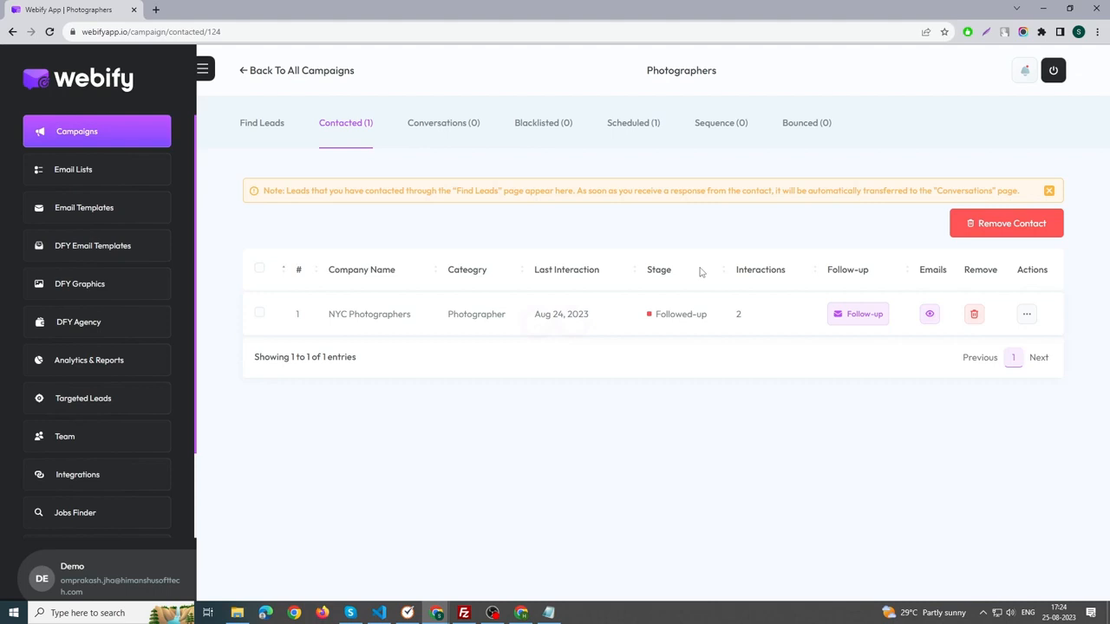
pyautogui.click(930, 317)
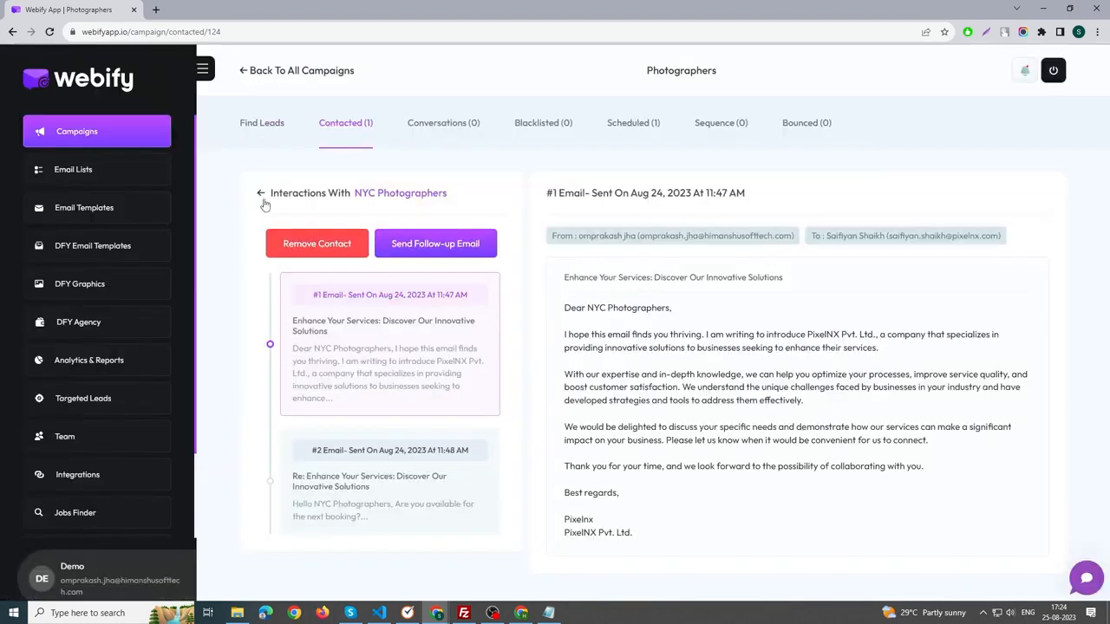
pyautogui.click(262, 195)
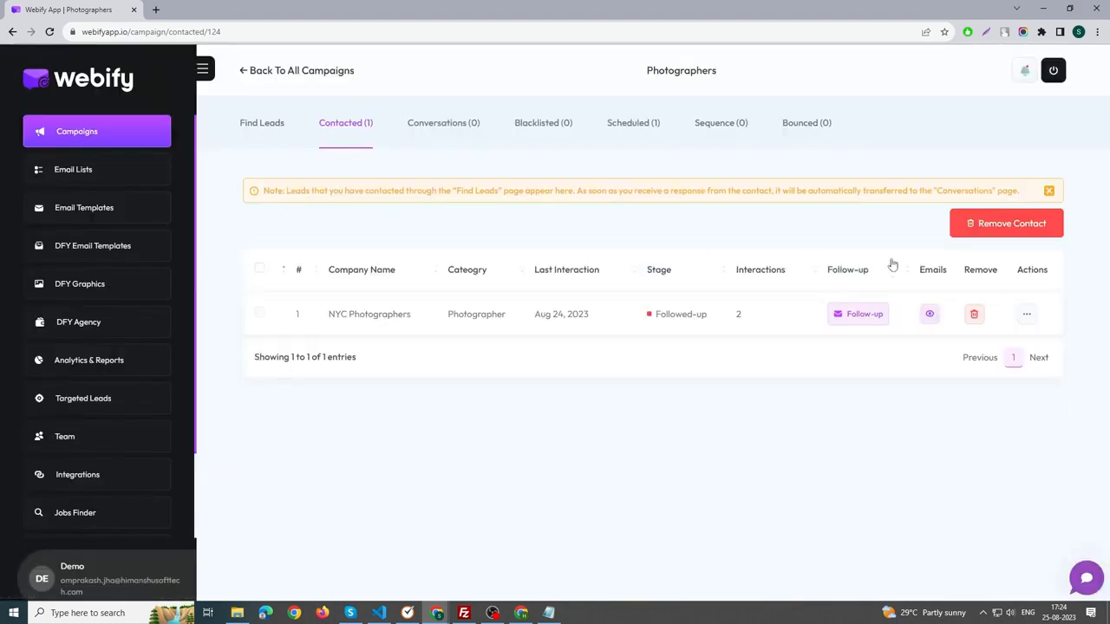
pyautogui.click(460, 130)
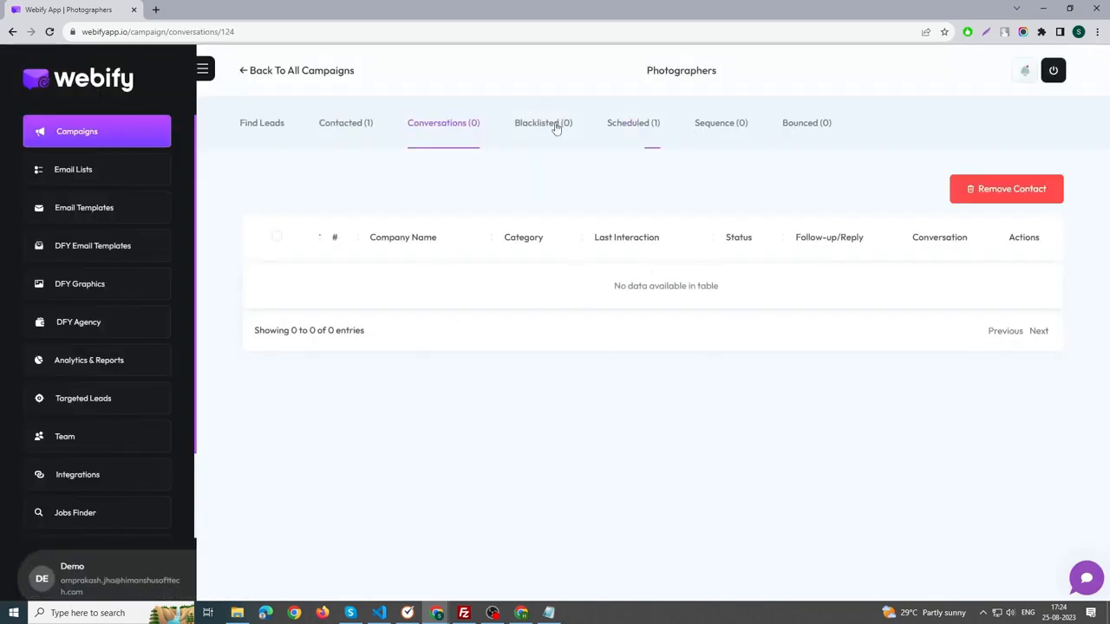
# Create a new campaign sequence named "Marketing sequence" with a time slot from 02:00 to 12:00.
pyautogui.click(718, 135)
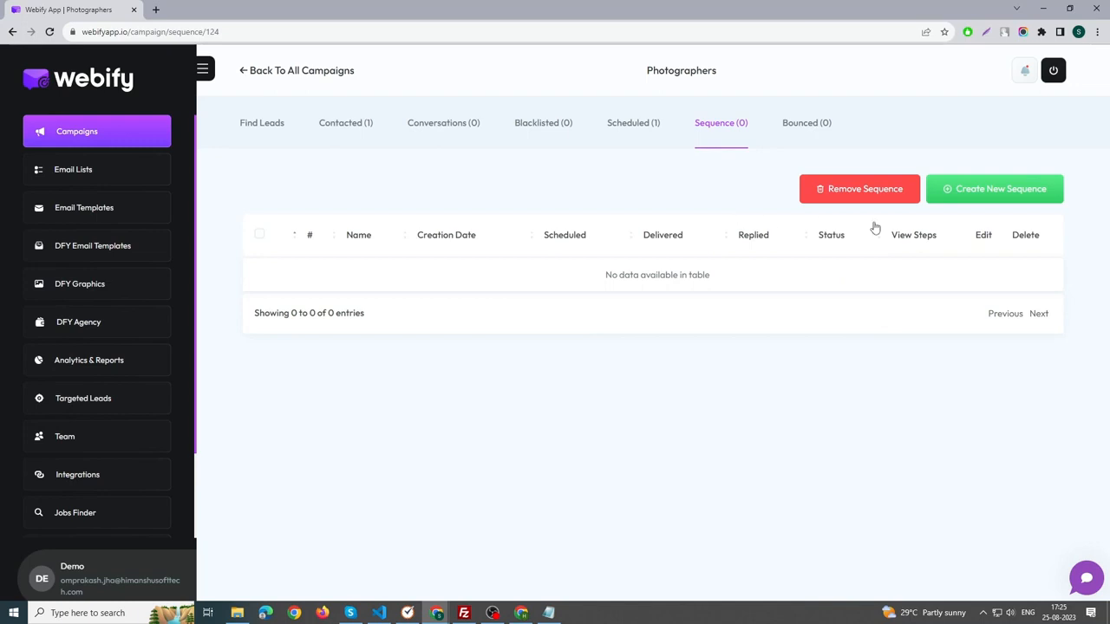
pyautogui.click(978, 192)
pyautogui.click(489, 273)
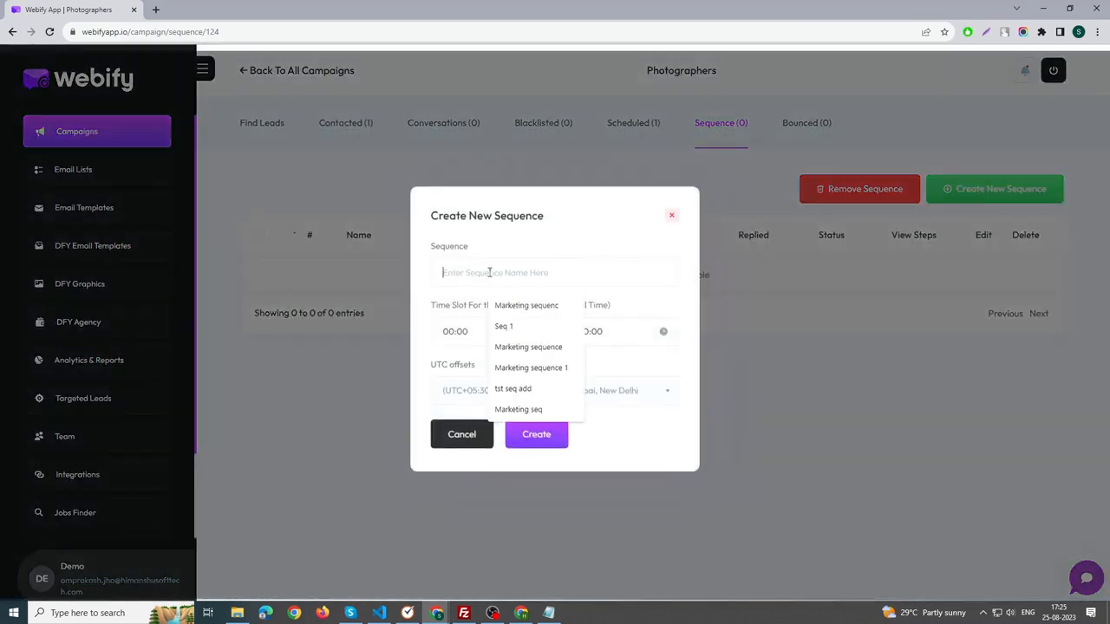
pyautogui.click(528, 347)
pyautogui.click(490, 332)
pyautogui.click(458, 368)
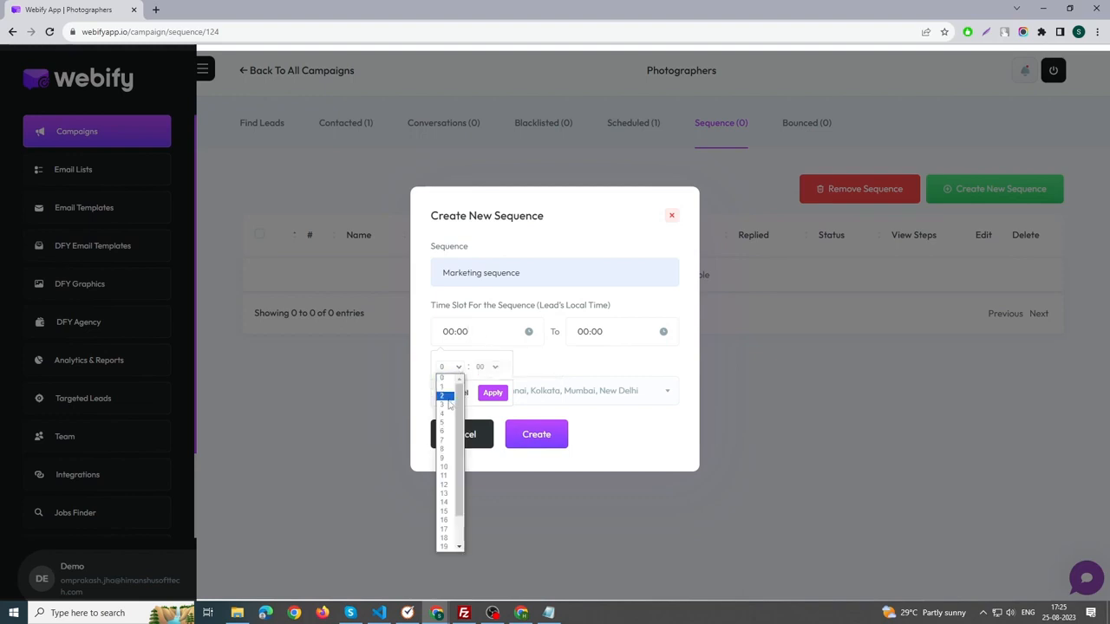
pyautogui.click(445, 395)
pyautogui.click(591, 329)
pyautogui.click(586, 368)
pyautogui.click(579, 483)
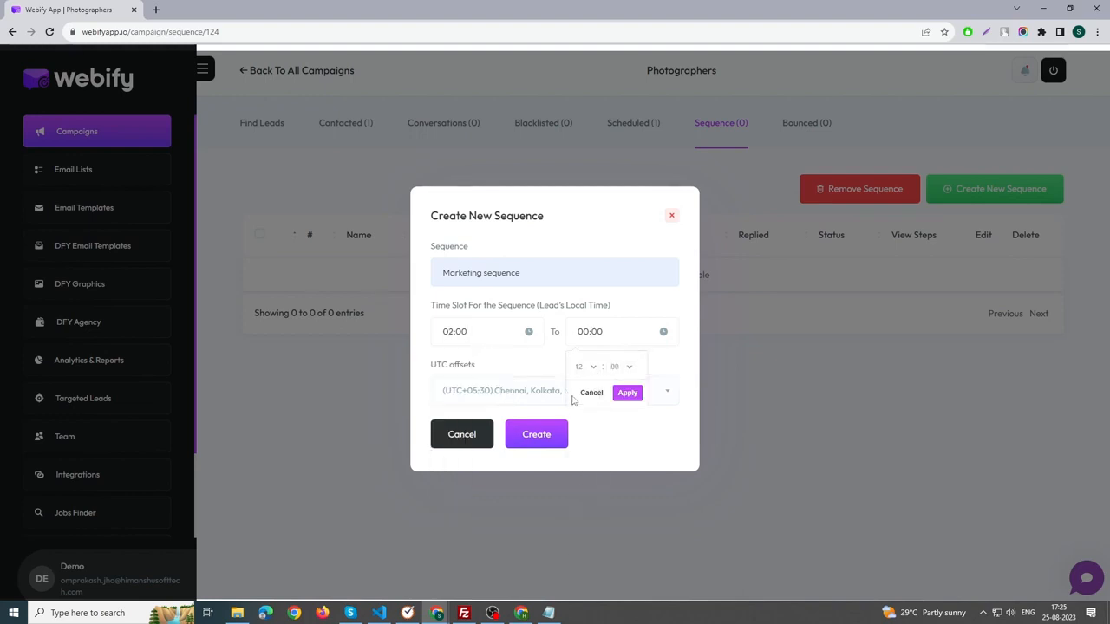
pyautogui.click(626, 394)
pyautogui.click(537, 439)
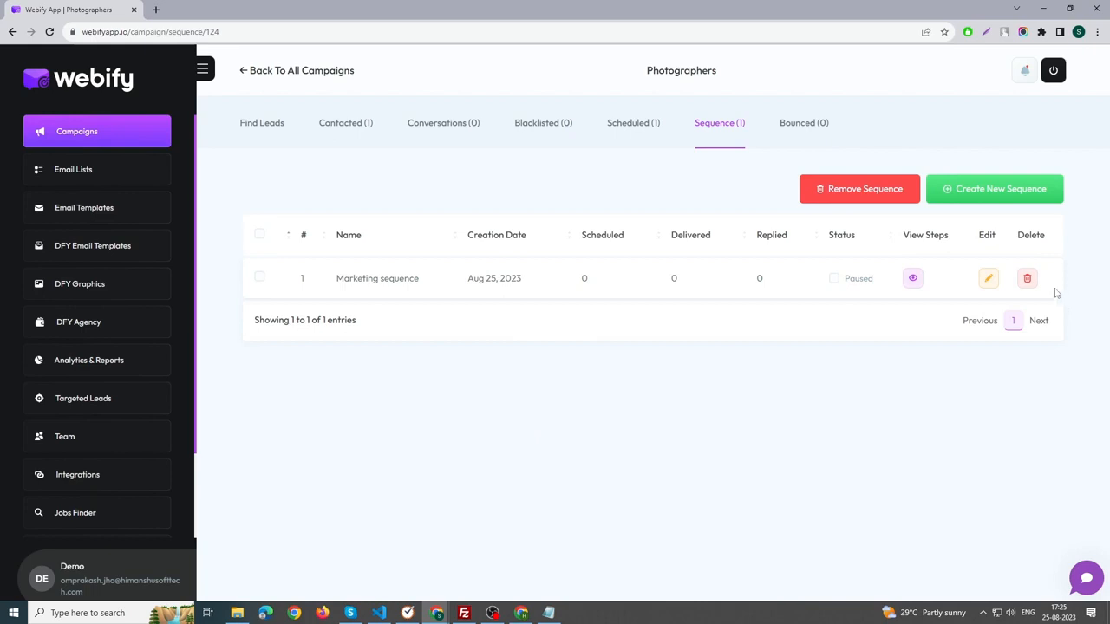
# Open the steps of Marketing sequence, view its contacts and mails, and return to its overview.
pyautogui.click(912, 280)
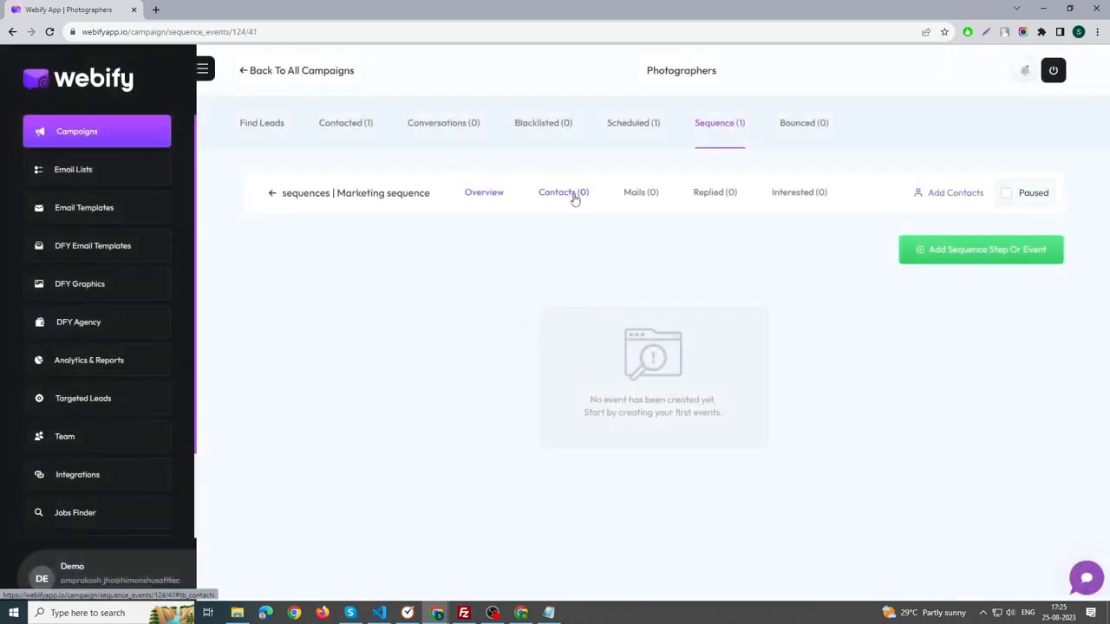
pyautogui.click(574, 196)
pyautogui.click(643, 205)
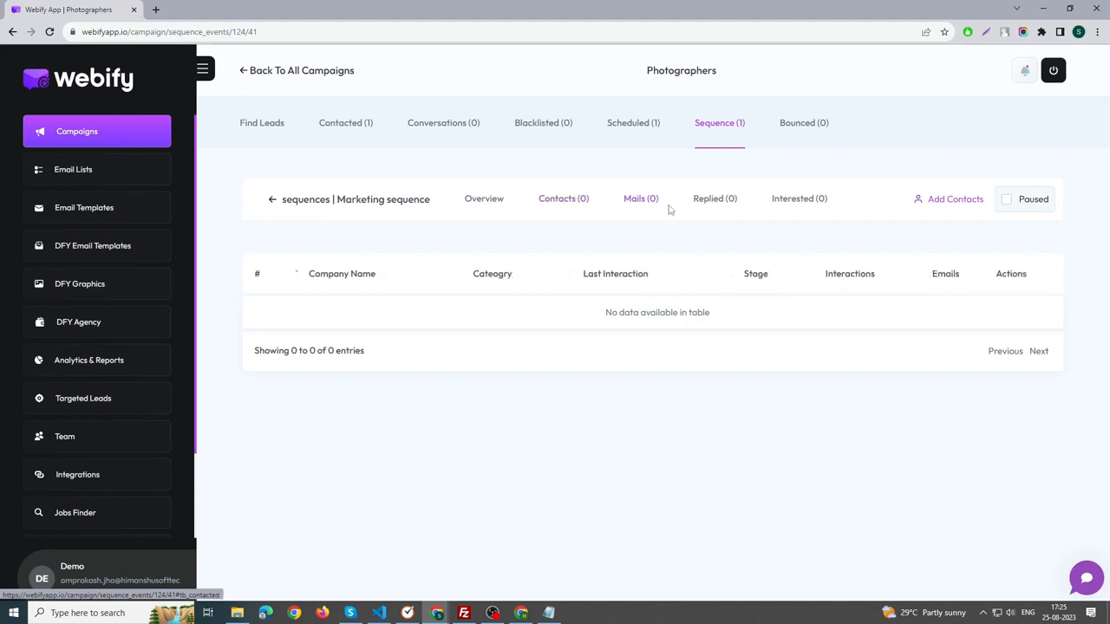
pyautogui.click(487, 201)
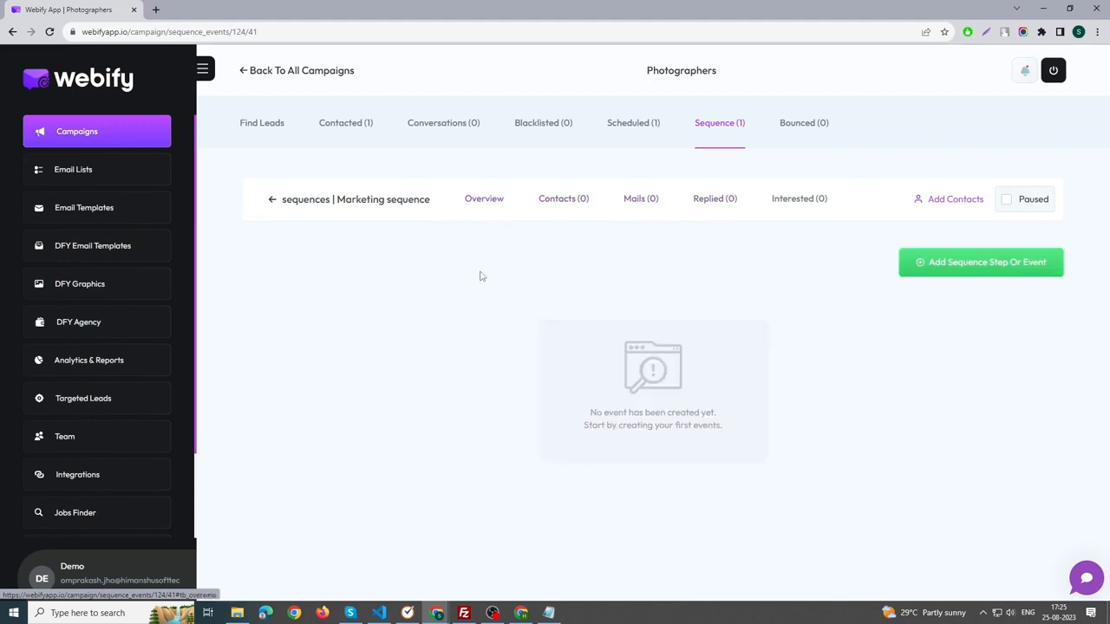
# Start a new step in Marketing sequence titled "Step 1" with the event type Send Email.
pyautogui.click(960, 274)
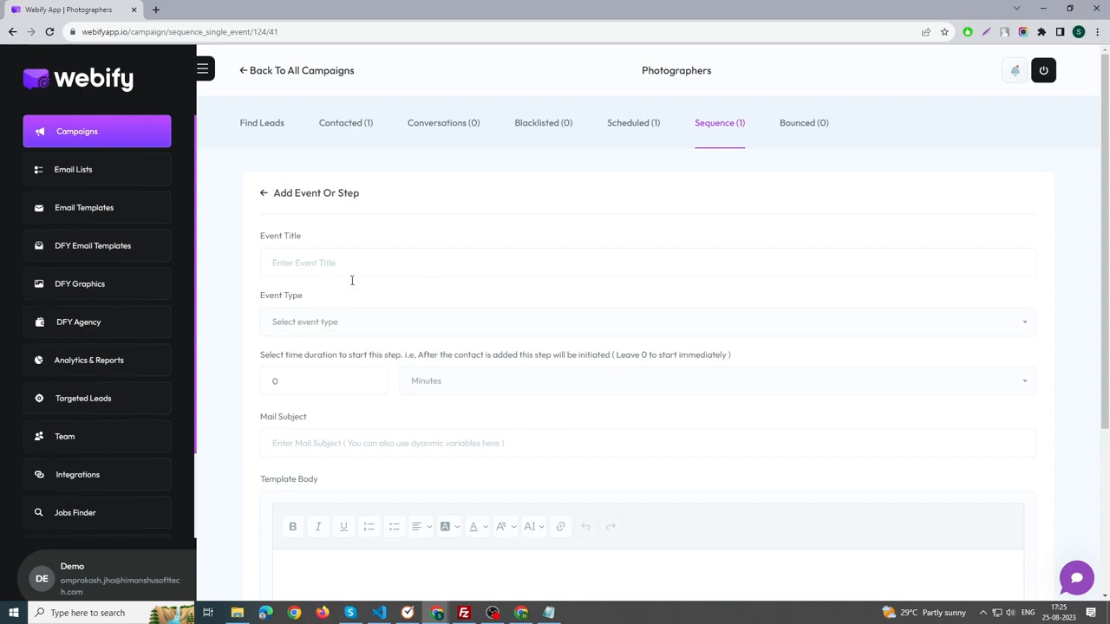
pyautogui.click(321, 265)
pyautogui.click(335, 295)
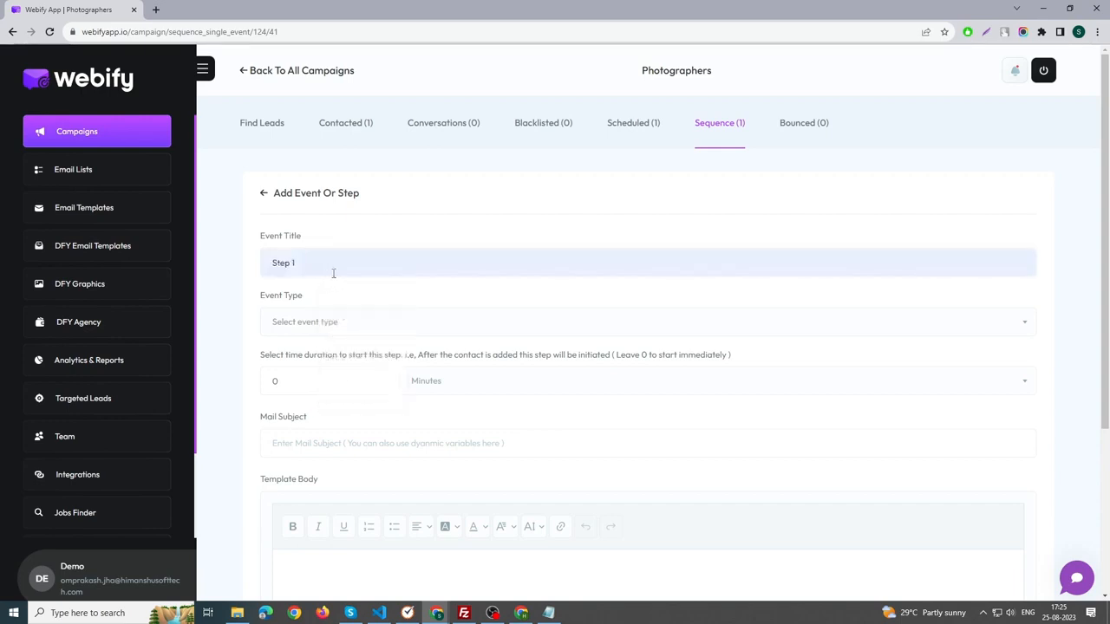
pyautogui.scroll(-1, 342, 277)
pyautogui.click(332, 265)
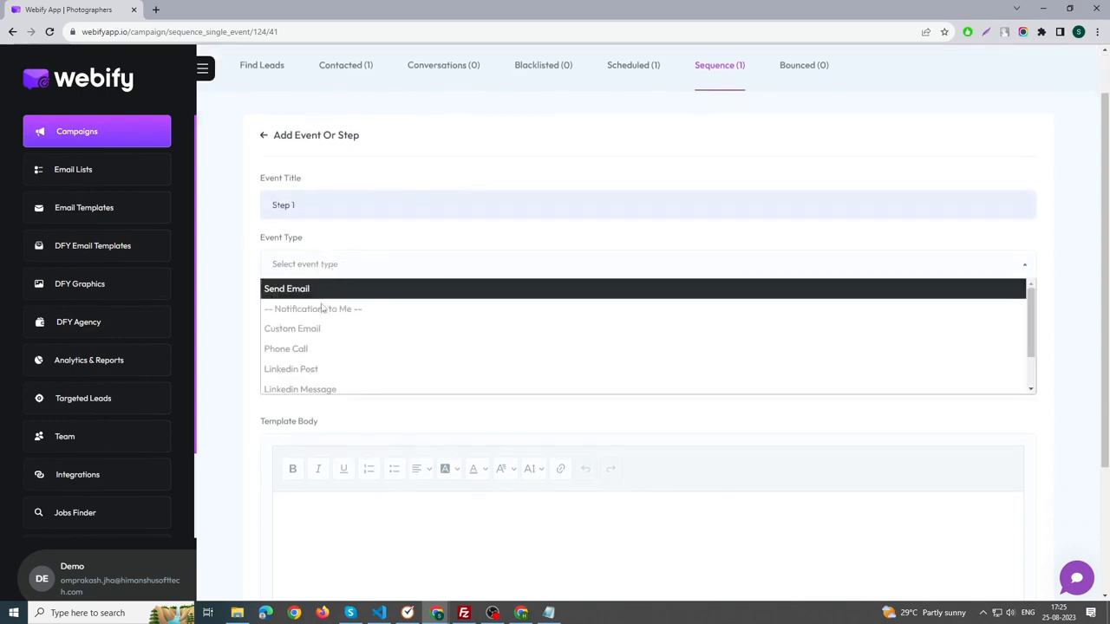
pyautogui.scroll(-1, 324, 354)
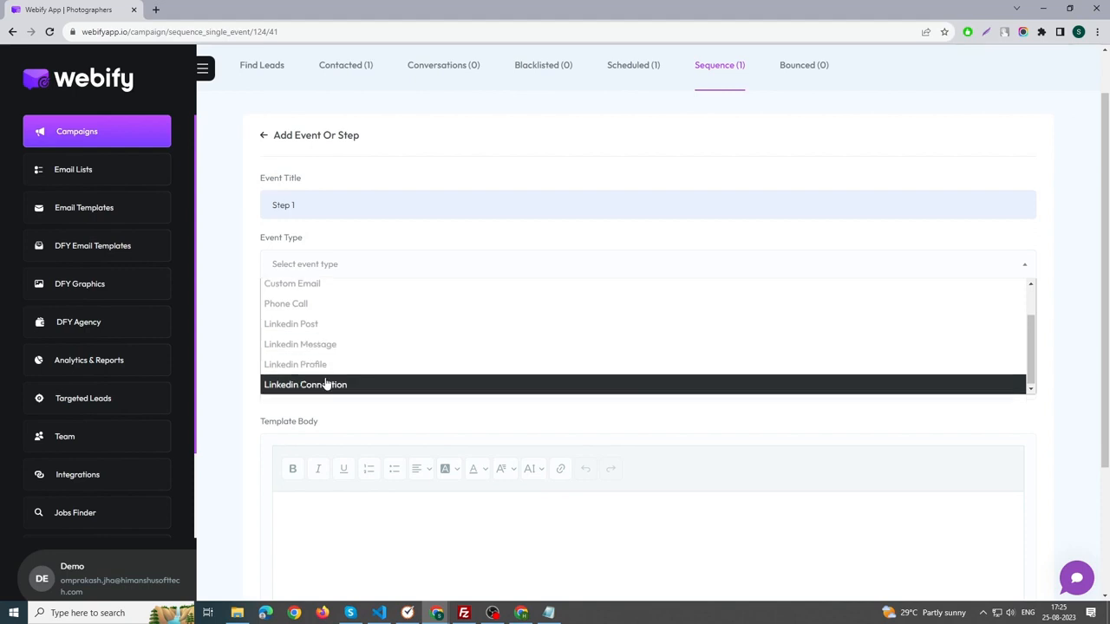
pyautogui.scroll(2, 322, 377)
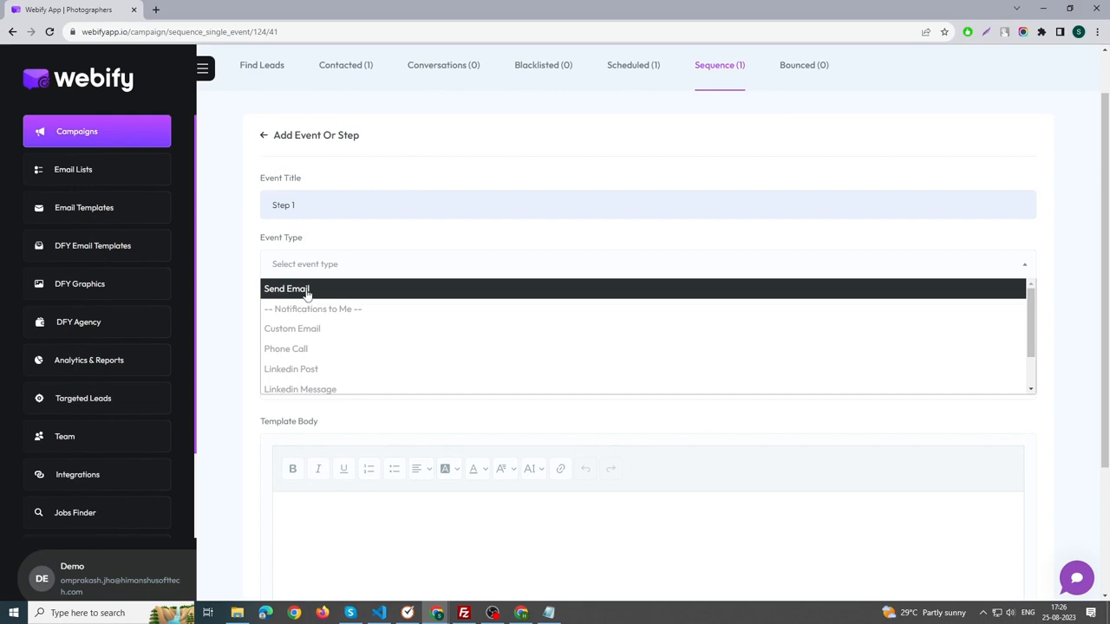
pyautogui.click(307, 294)
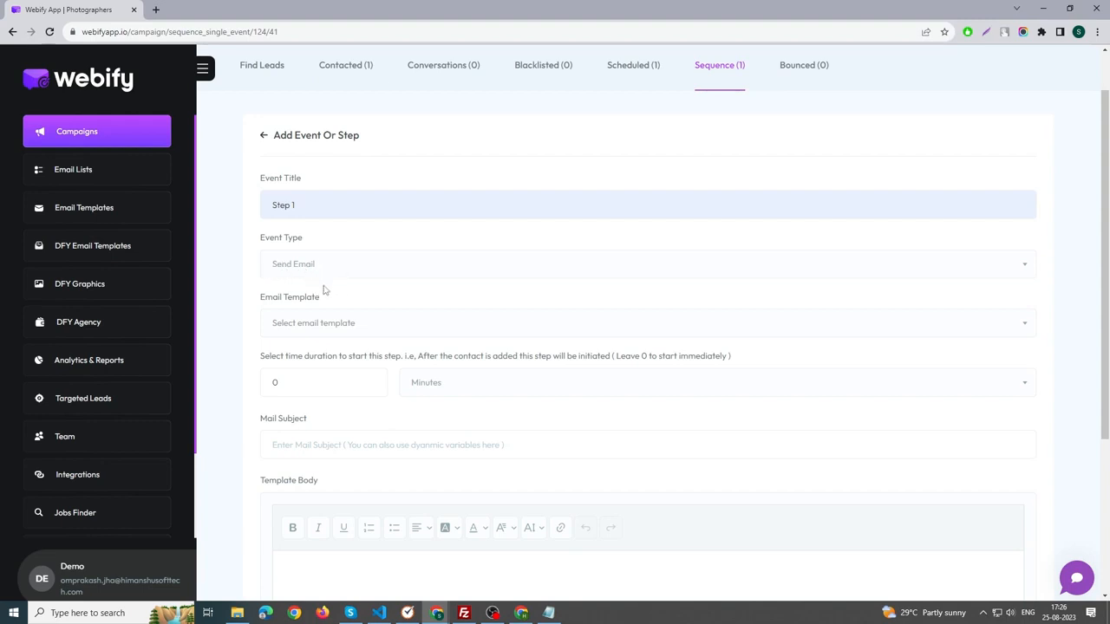
# Apply the email template "My created template" to Step 1, keep the start delay at 0 minutes, and create the event.
pyautogui.scroll(-1, 324, 292)
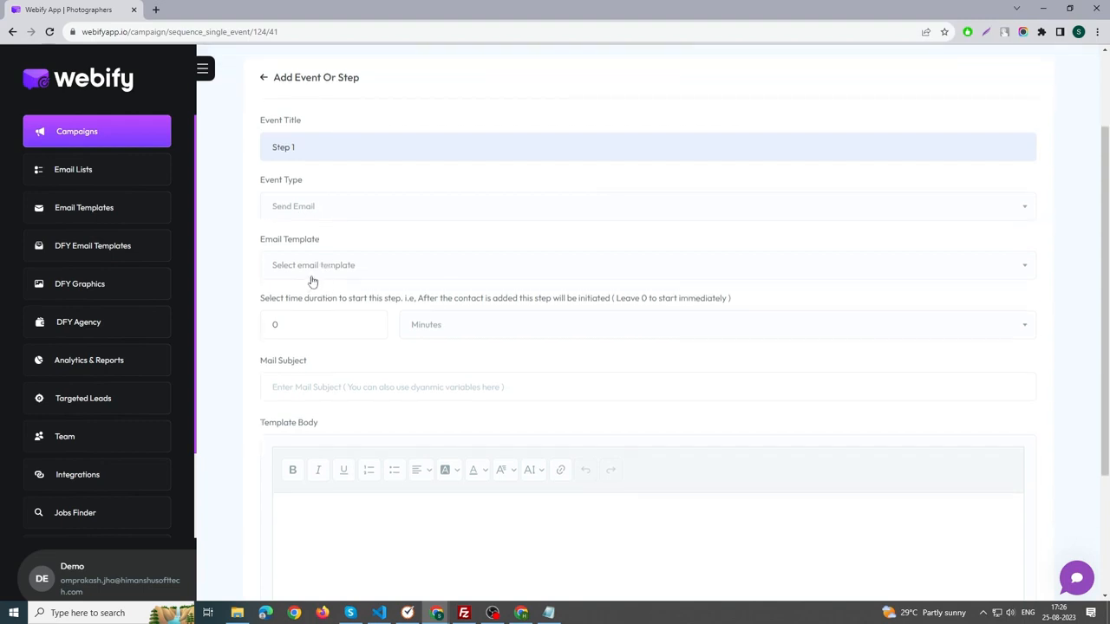
pyautogui.click(316, 271)
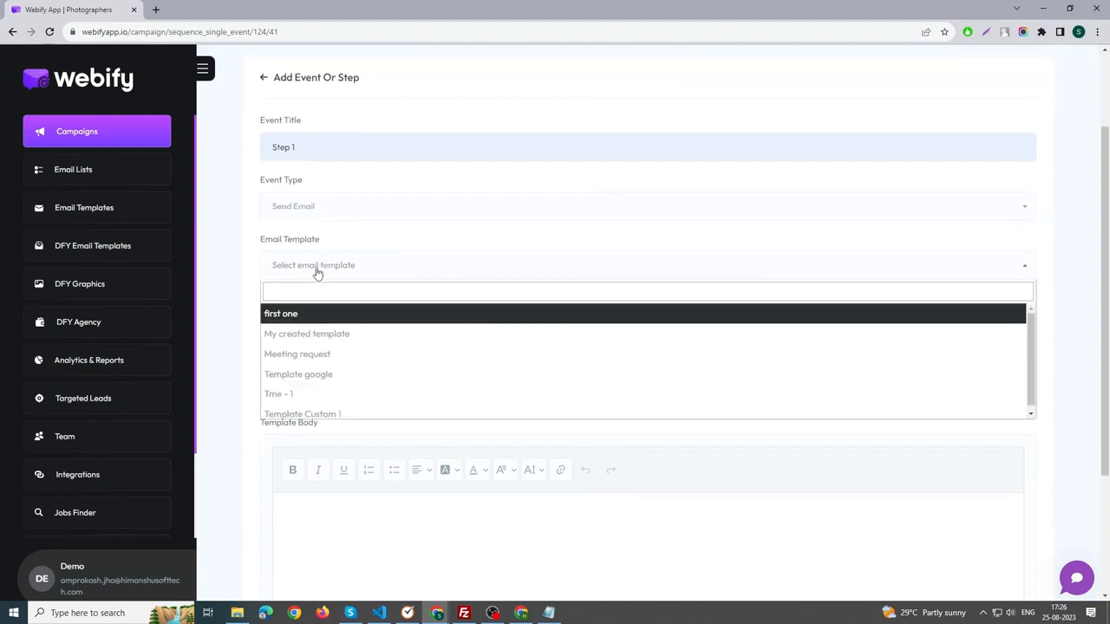
pyautogui.click(323, 335)
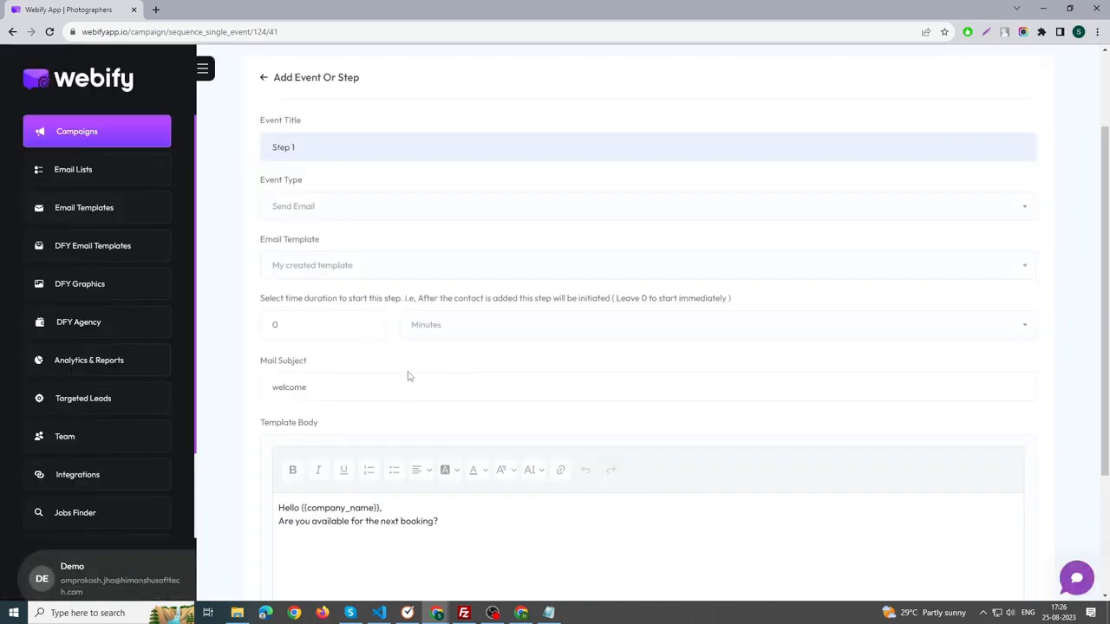
pyautogui.scroll(-2, 428, 397)
pyautogui.click(314, 215)
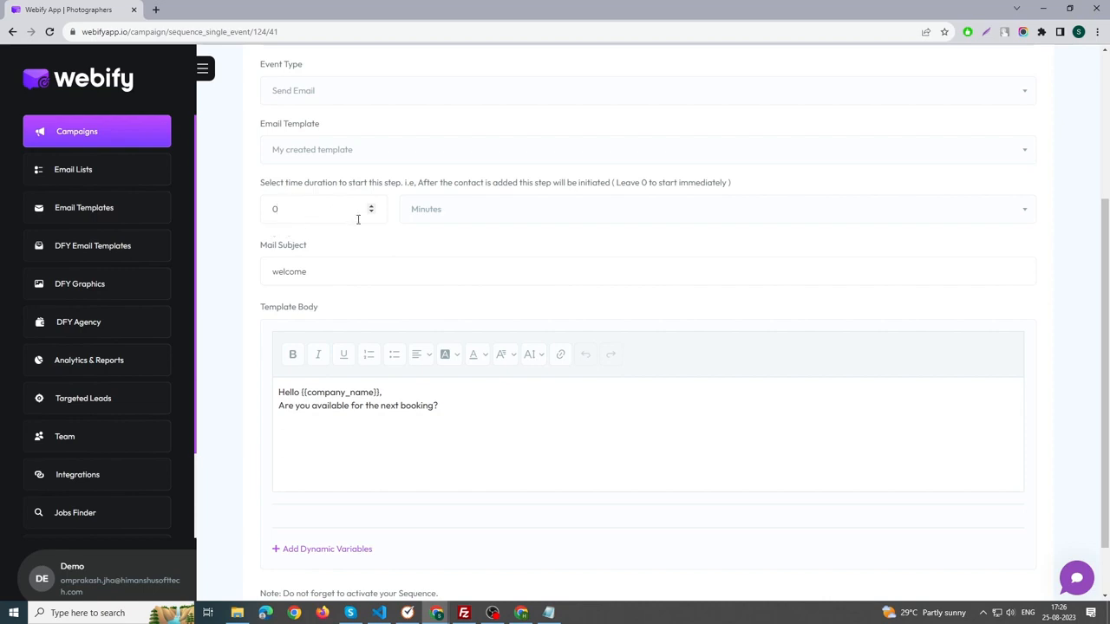
pyautogui.scroll(-2, 394, 237)
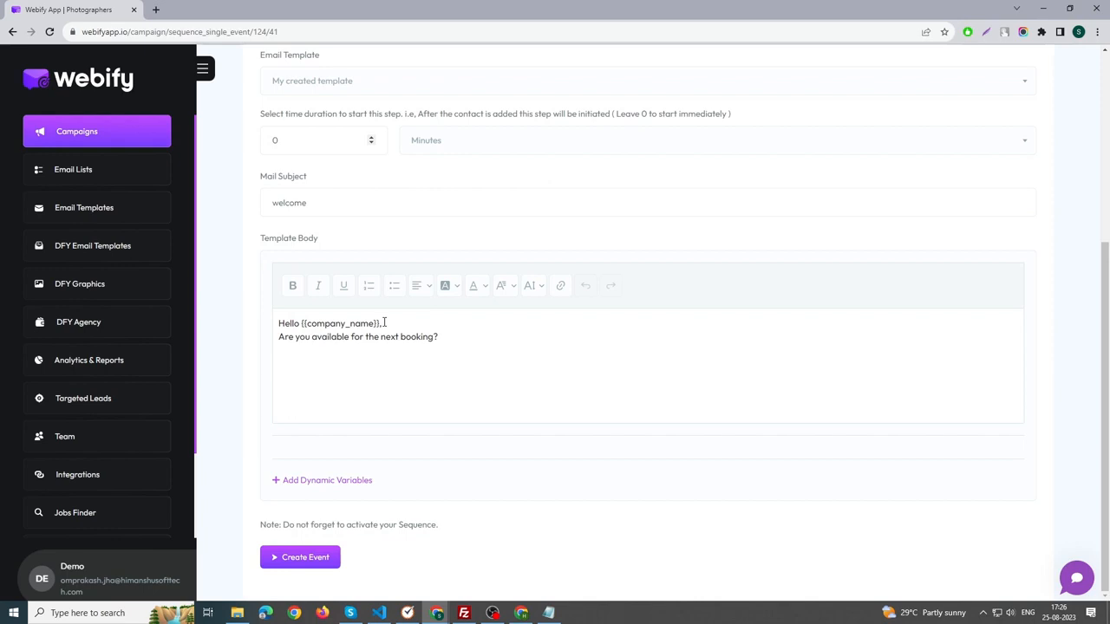
pyautogui.click(289, 559)
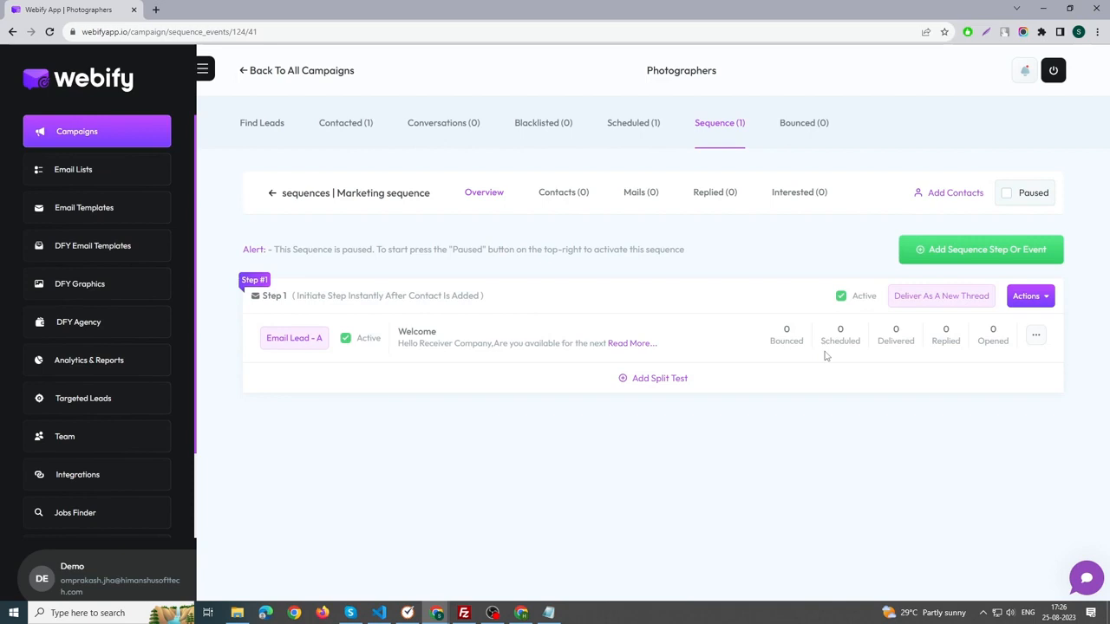
# Look at the split test creation form for Step 1 and close it without creating a test.
pyautogui.click(640, 384)
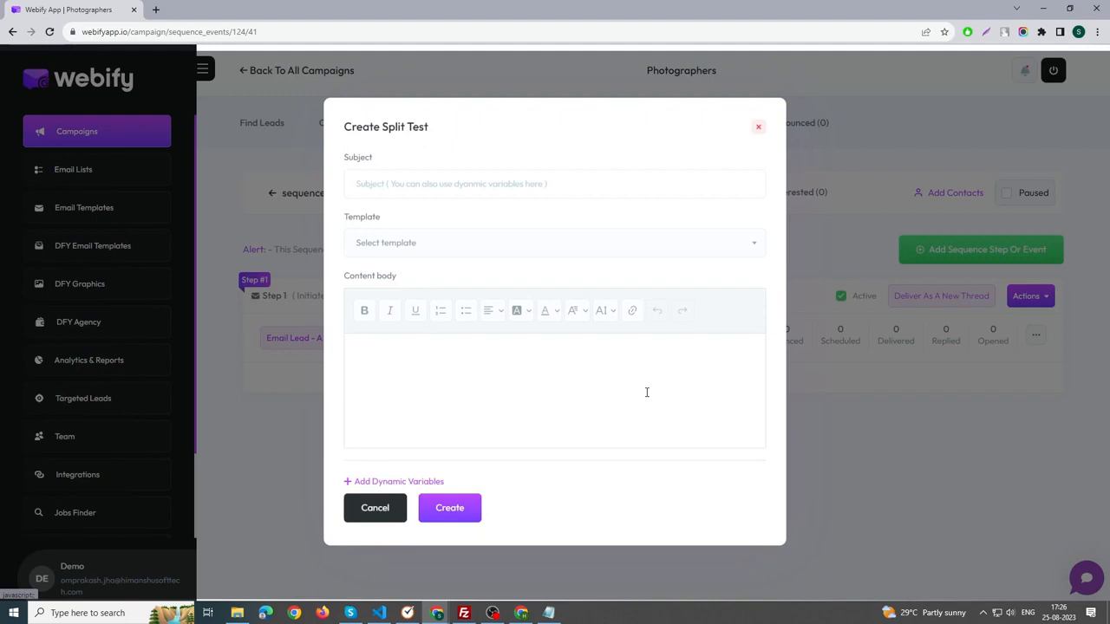
pyautogui.click(867, 425)
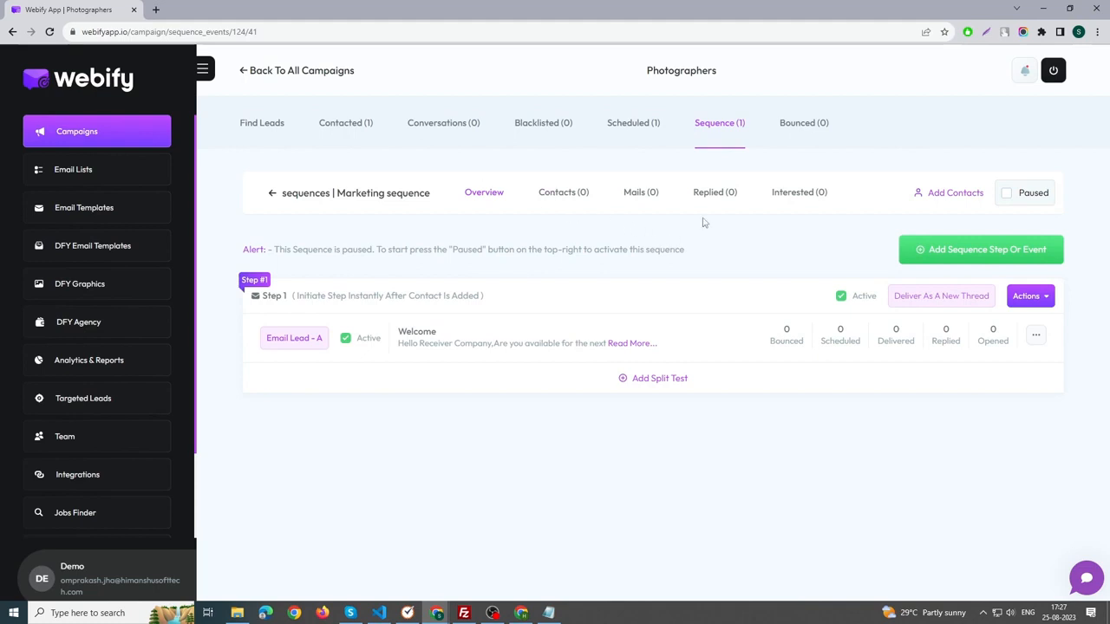
# Add the leads The Martin Crew Photography LLC and VoidCodersTM to Marketing sequence.
pyautogui.click(953, 195)
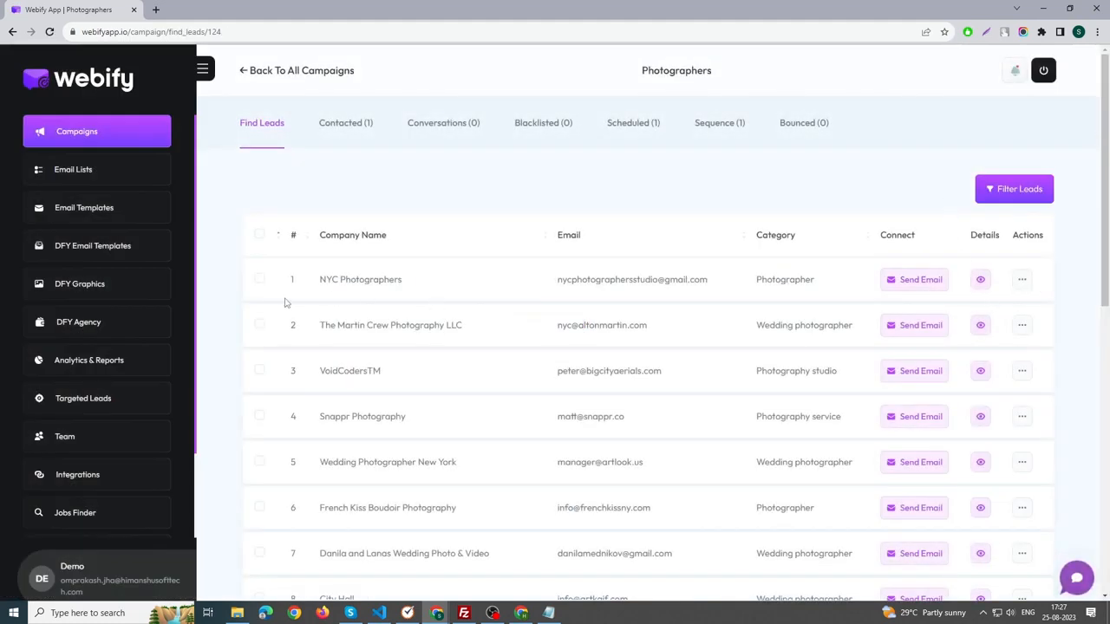
pyautogui.click(259, 325)
pyautogui.click(260, 373)
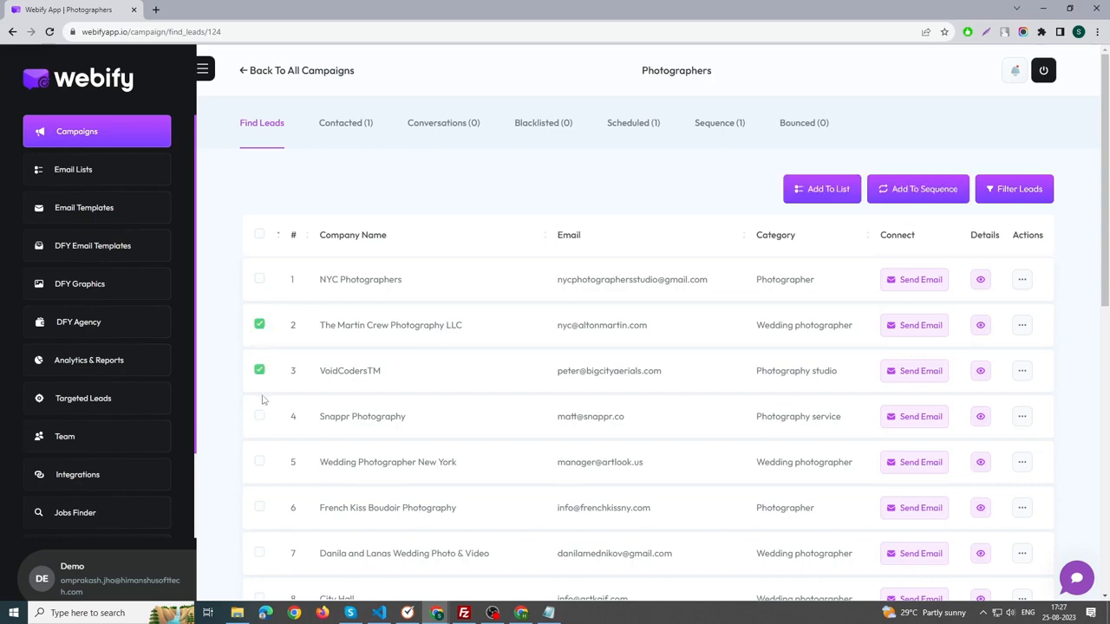
pyautogui.click(917, 189)
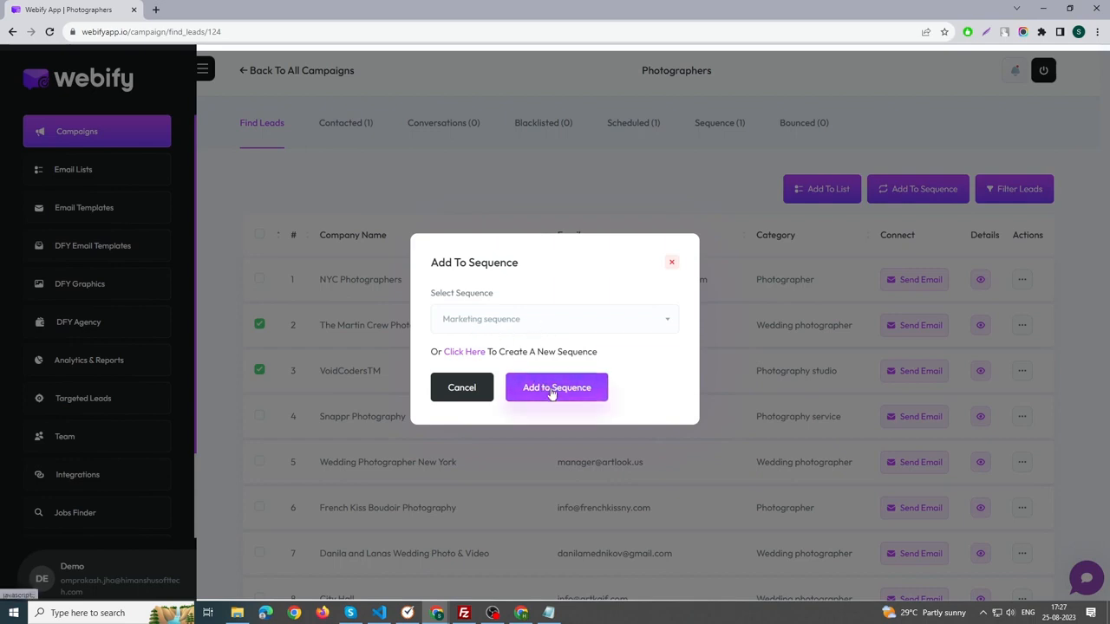
pyautogui.click(654, 159)
# Reopen the steps of Marketing sequence and switch the sequence from paused to active.
pyautogui.click(715, 130)
pyautogui.click(908, 288)
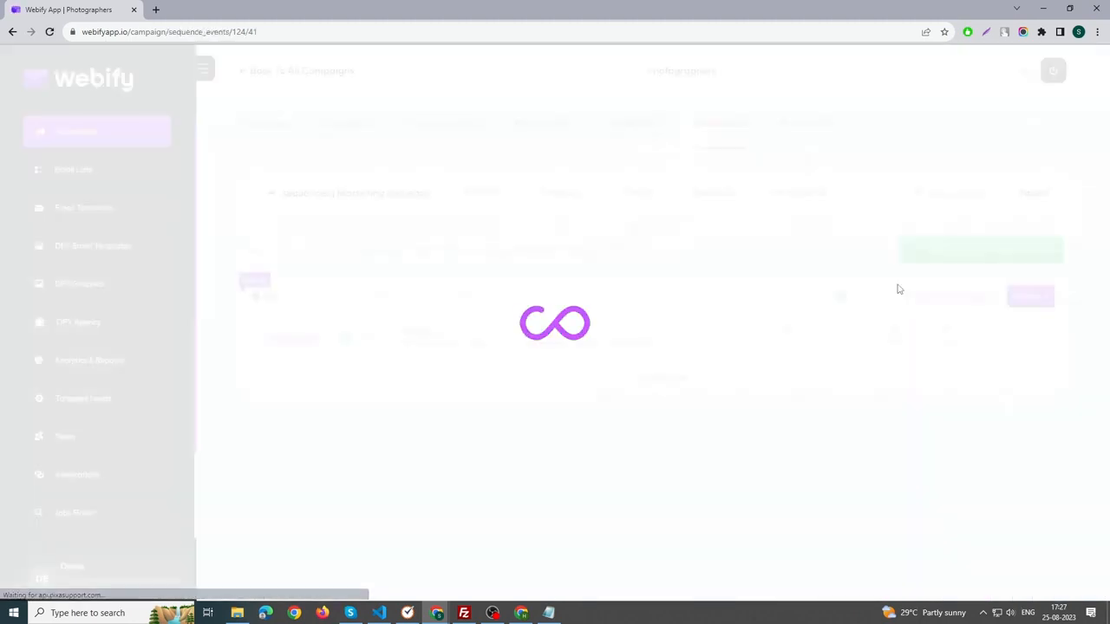
pyautogui.moveTo(274, 249); pyautogui.dragTo(696, 249)
pyautogui.click(698, 249)
pyautogui.click(1039, 196)
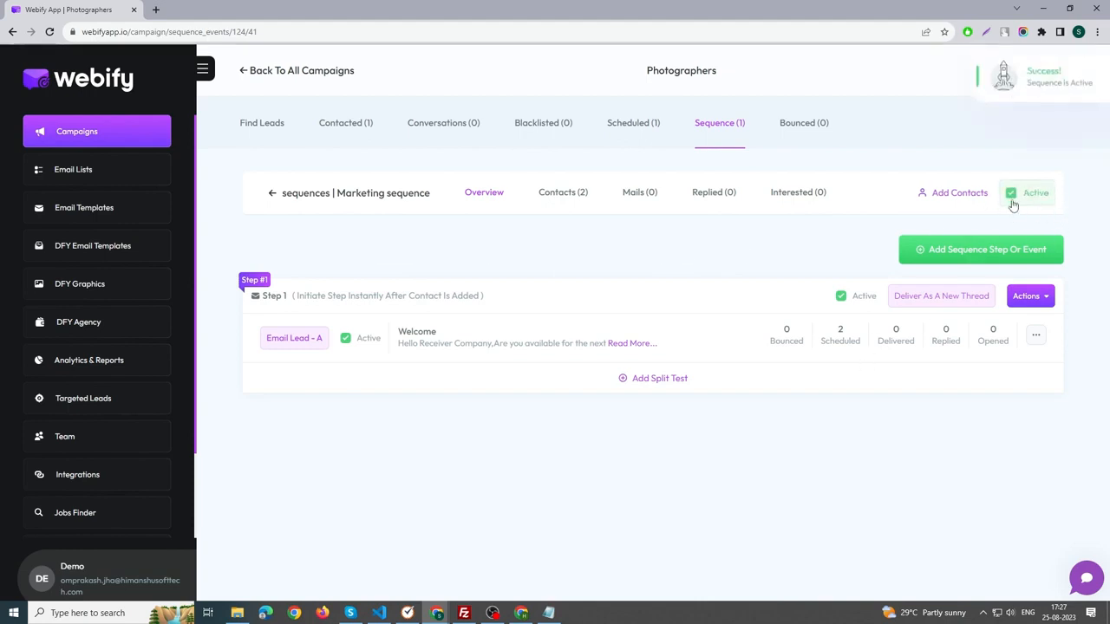
# View the contacts of Marketing sequence and return to the list of all campaigns.
pyautogui.click(563, 192)
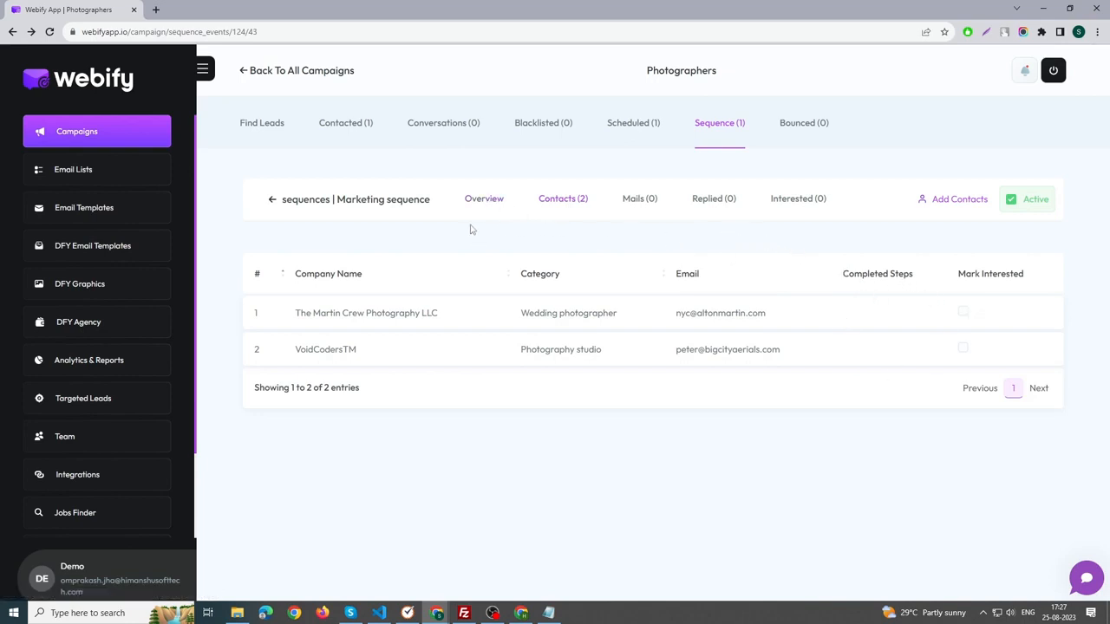
pyautogui.click(282, 72)
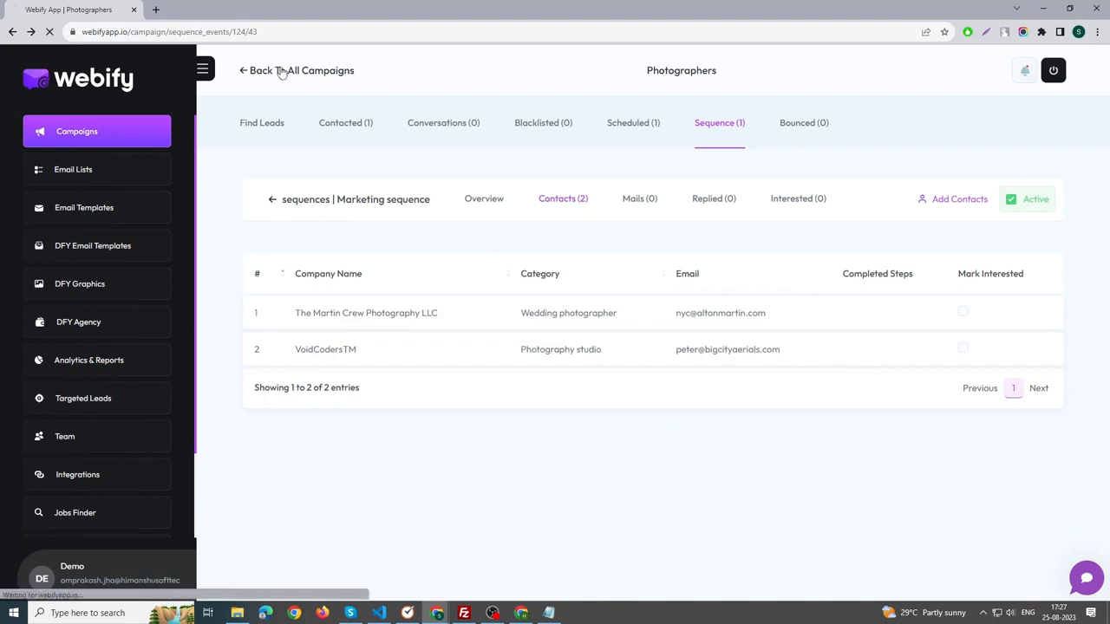